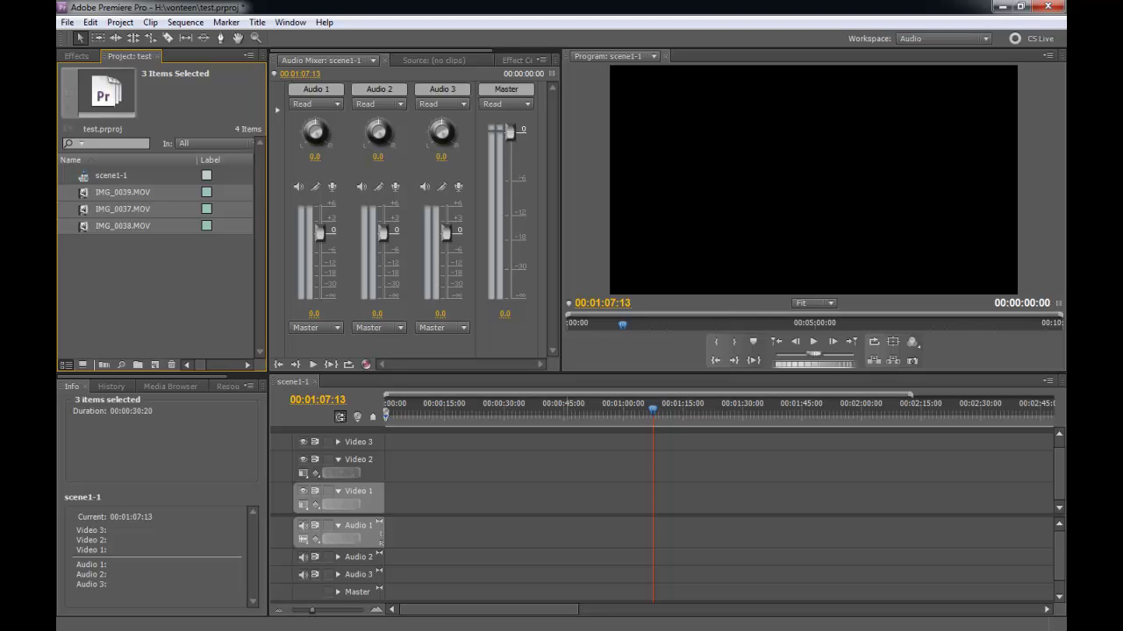
# Browse the project clips, previewing IMG_0039.MOV, and select IMG_0038.MOV
pyautogui.click(196, 242)
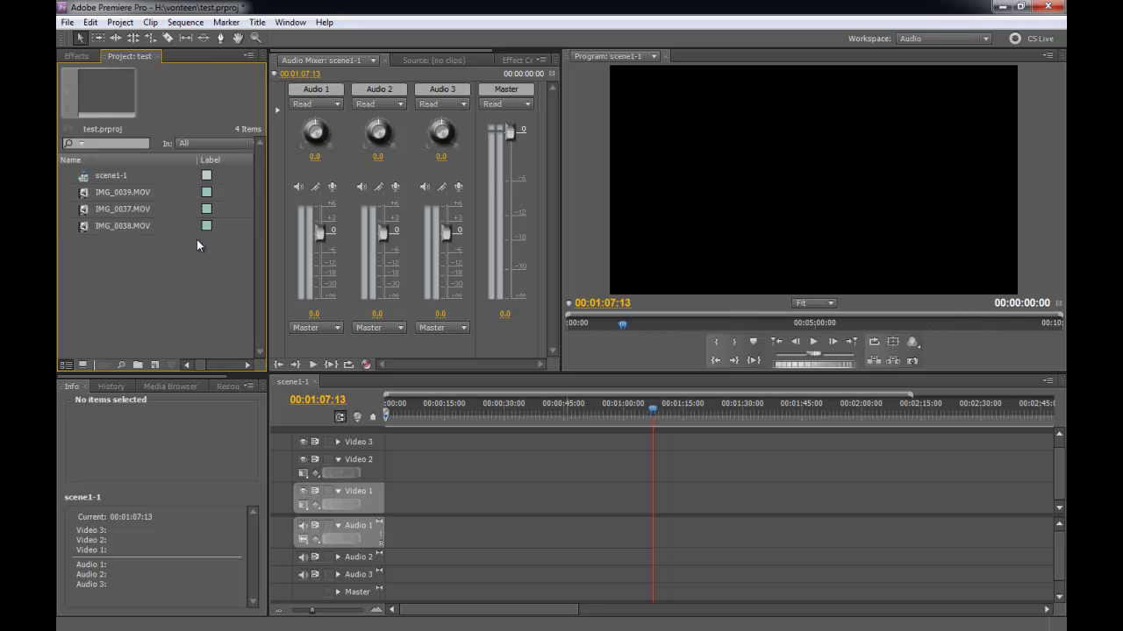
pyautogui.click(123, 208)
pyautogui.hotkey('alt', 'Tab')
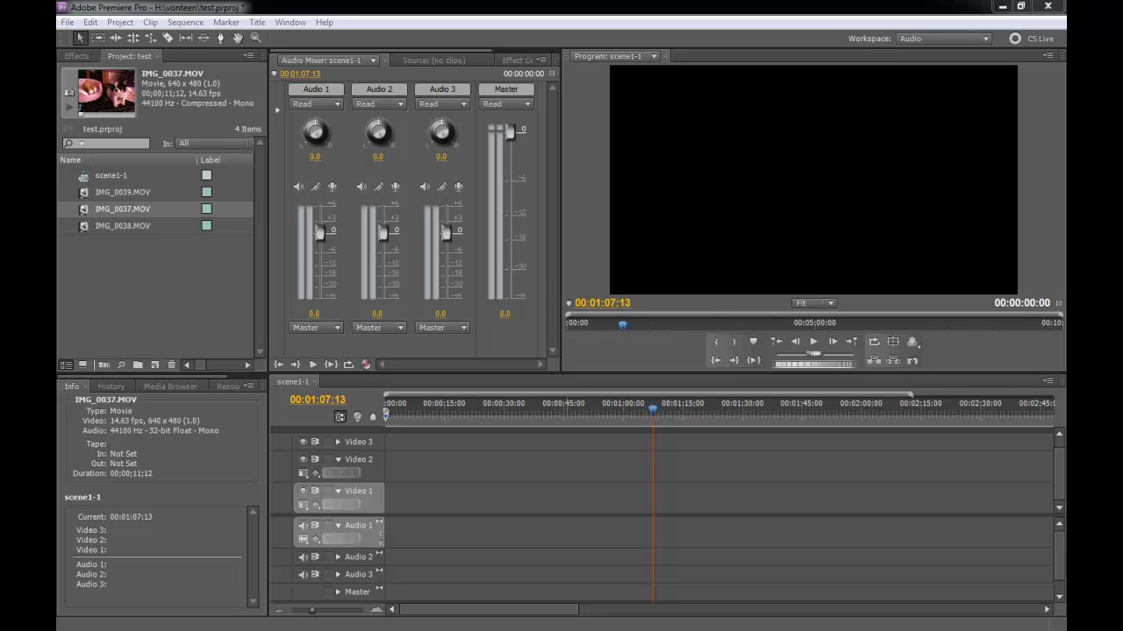
pyautogui.hotkey('alt', 'Tab')
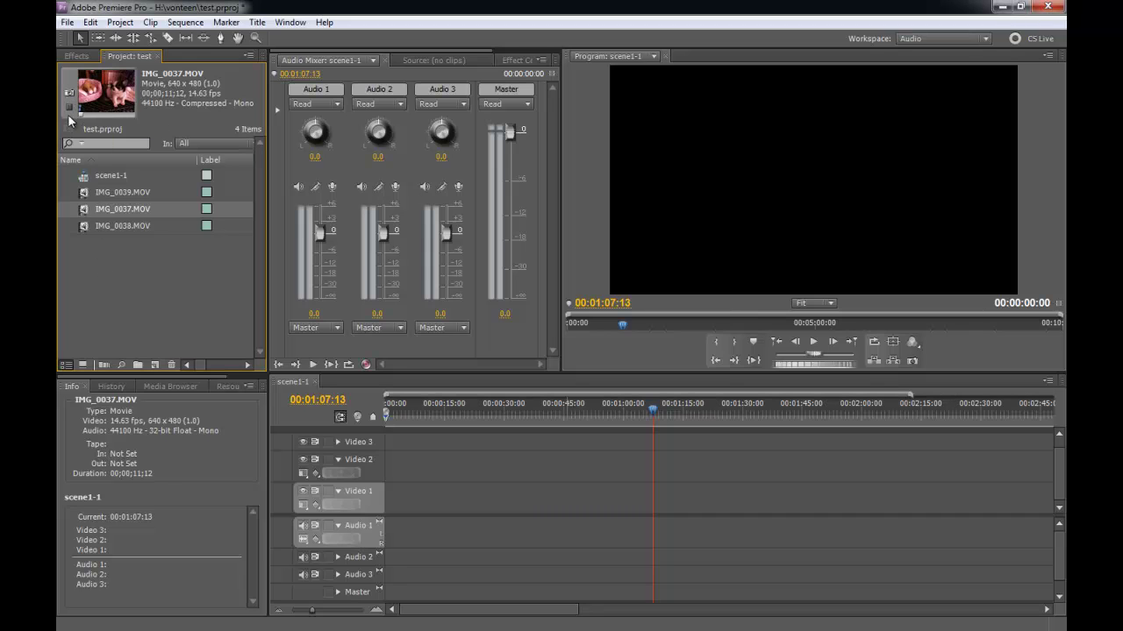
pyautogui.click(127, 193)
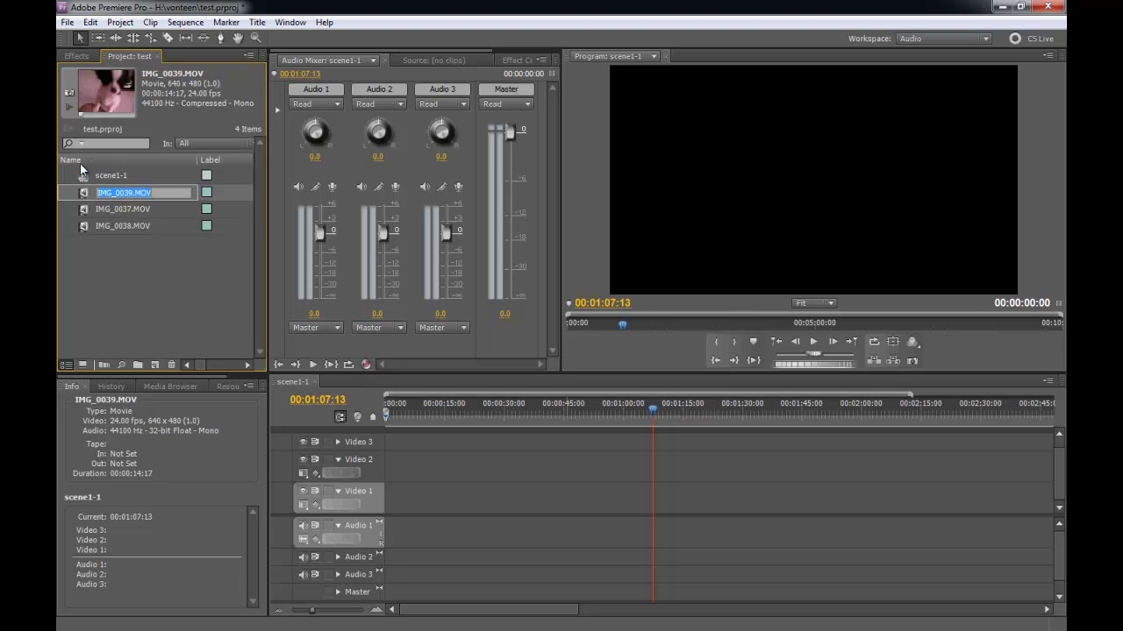
pyautogui.click(79, 194)
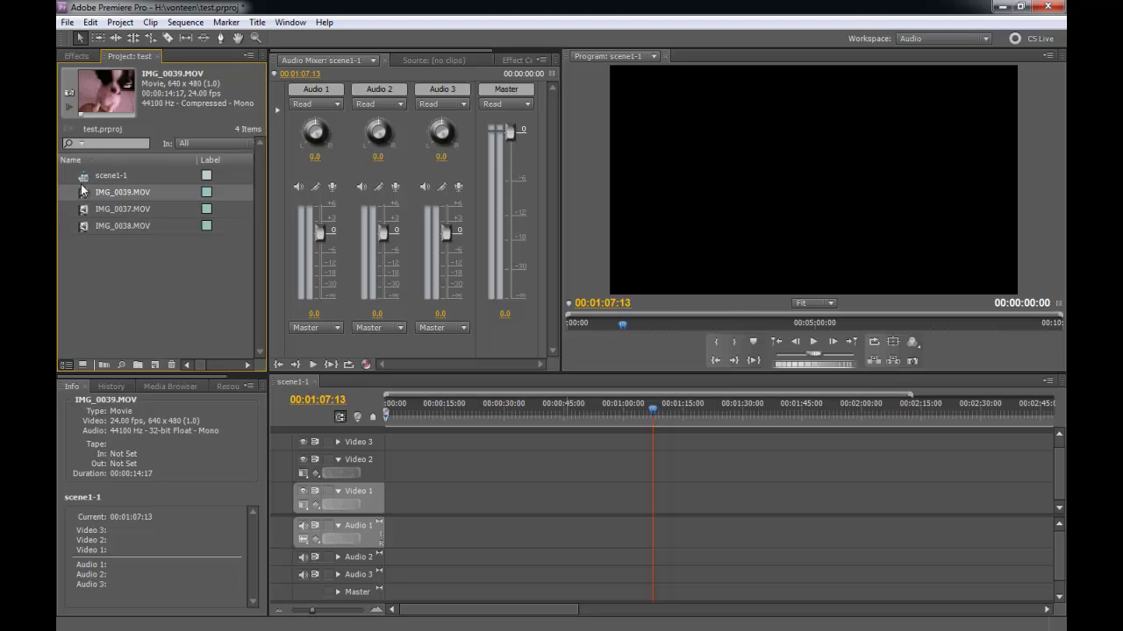
pyautogui.click(68, 110)
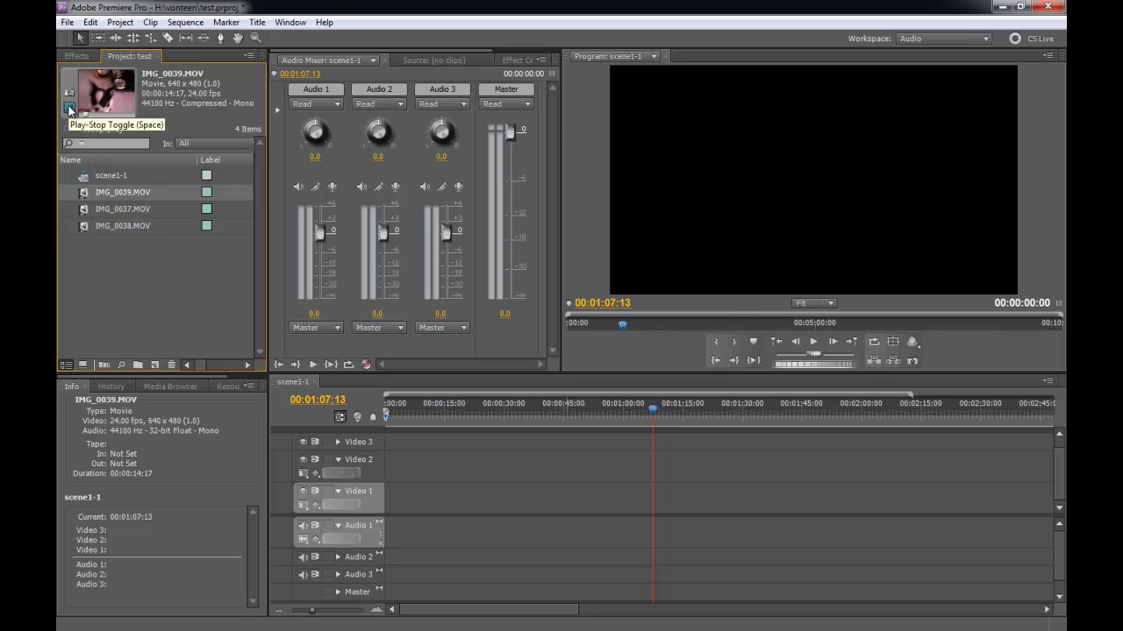
pyautogui.press('Down')
pyautogui.press('Down')
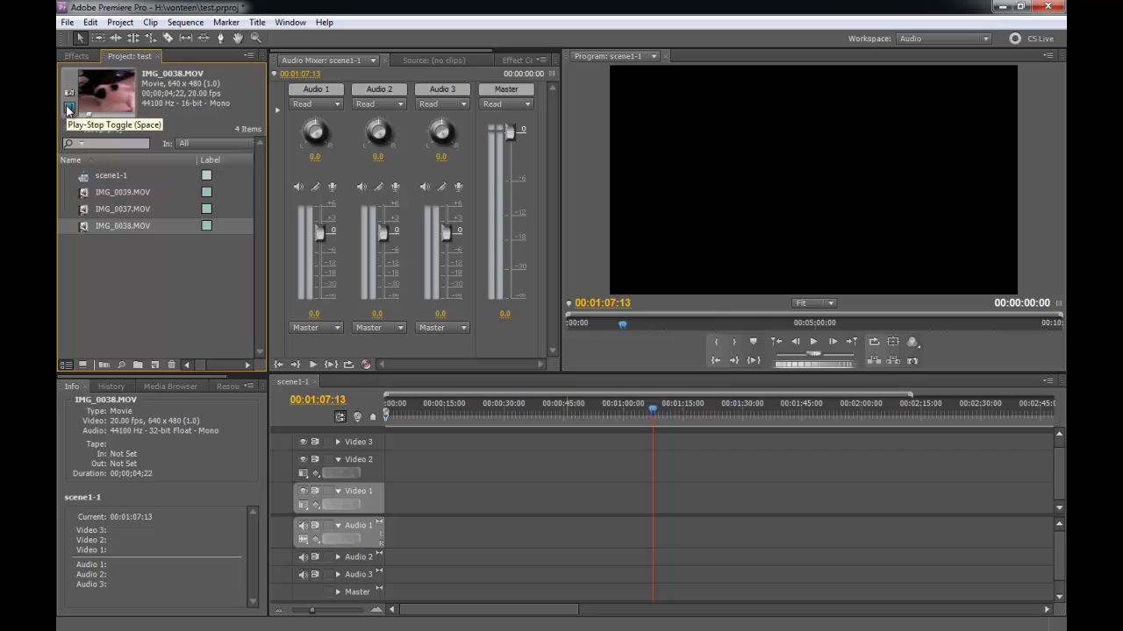
pyautogui.click(68, 110)
pyautogui.click(98, 238)
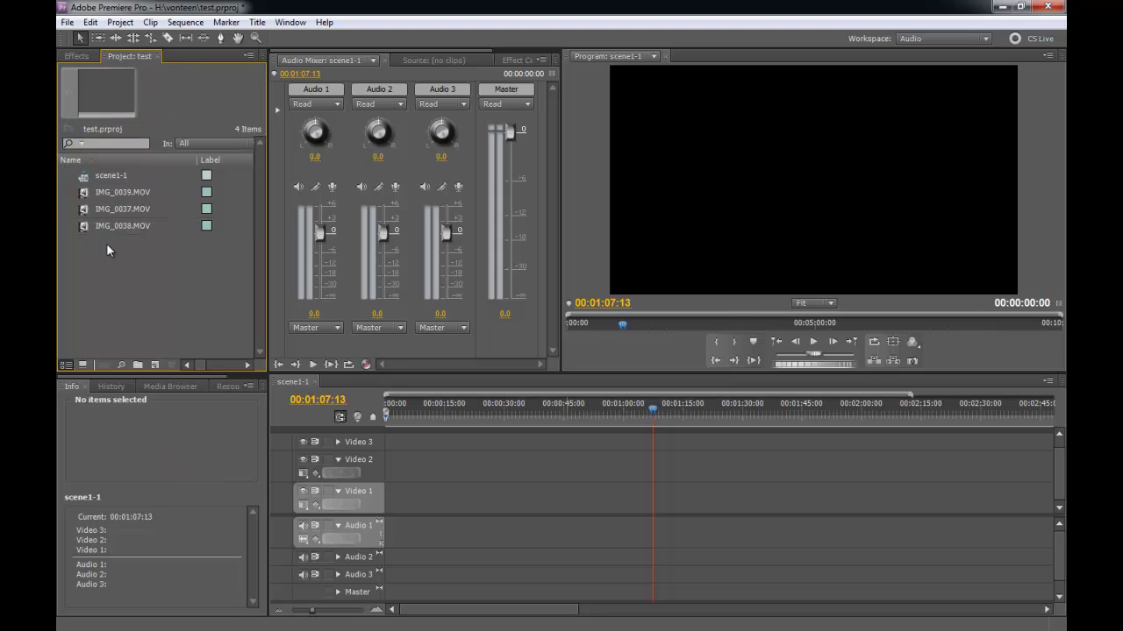
pyautogui.click(94, 192)
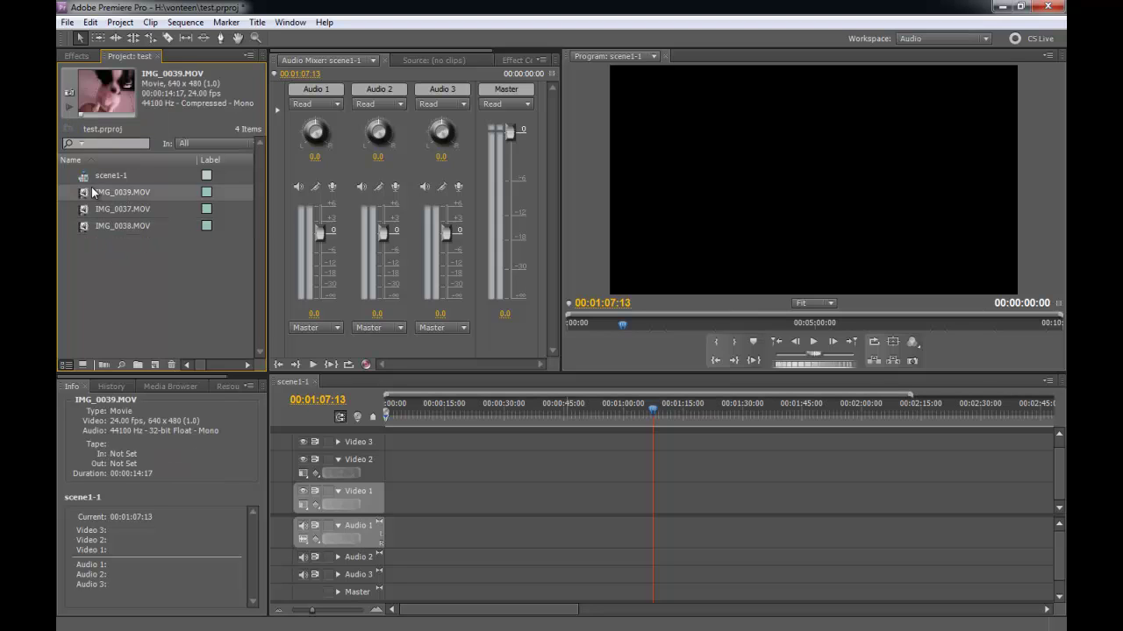
pyautogui.click(92, 211)
pyautogui.click(91, 227)
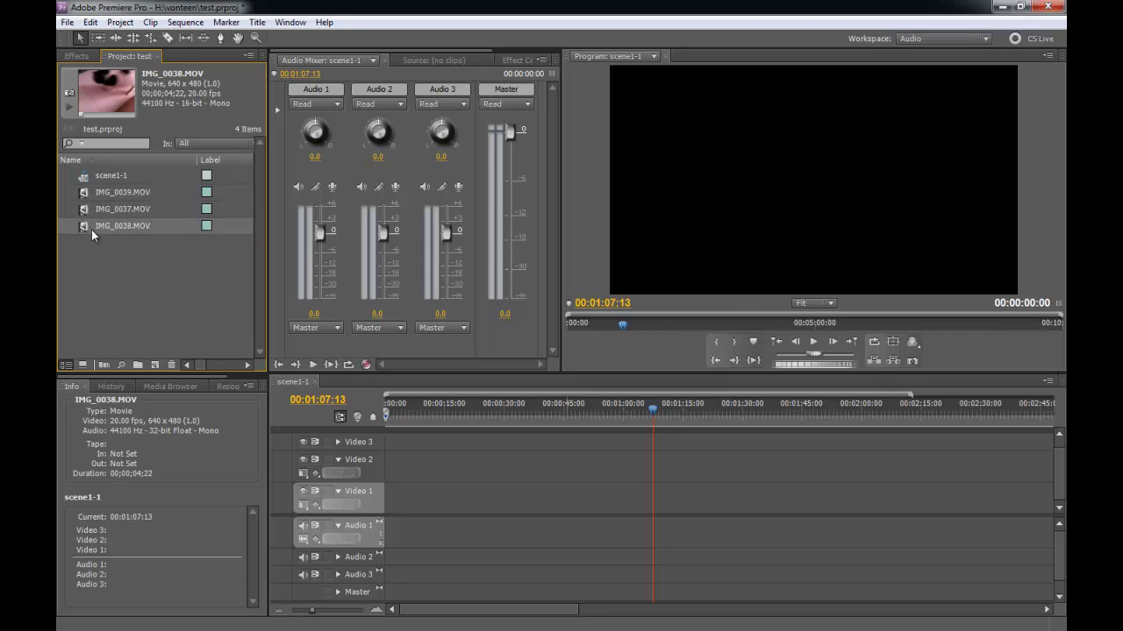
# Place IMG_0038.MOV at the start of Video 1 and zoom the timeline in on it
pyautogui.moveTo(492, 457); pyautogui.dragTo(393, 496)
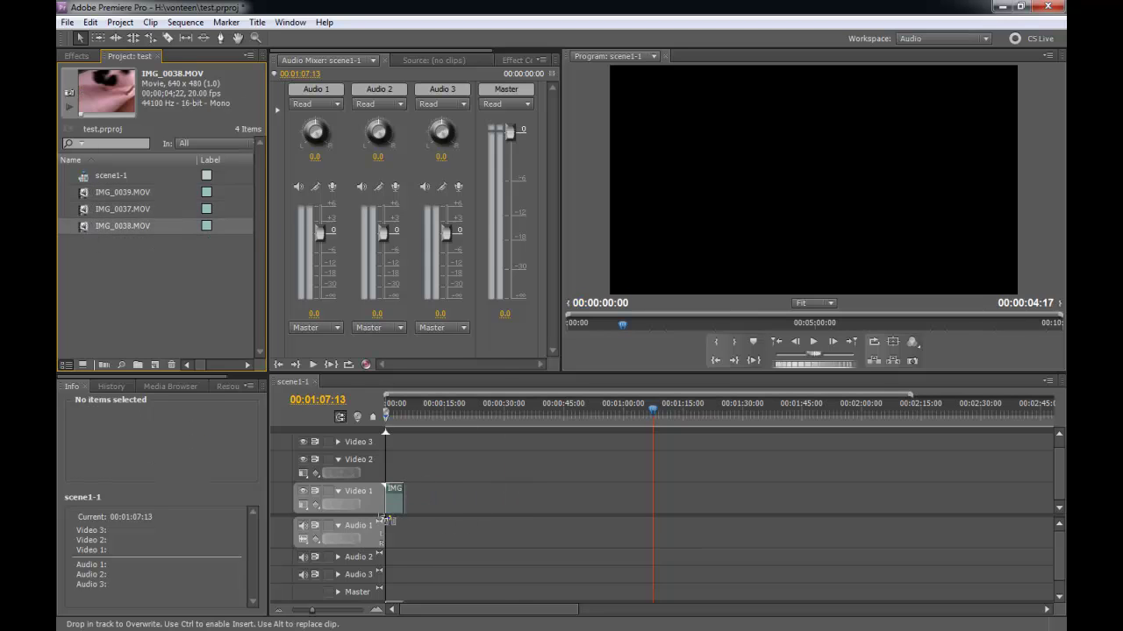
pyautogui.moveTo(1052, 545); pyautogui.dragTo(1054, 555)
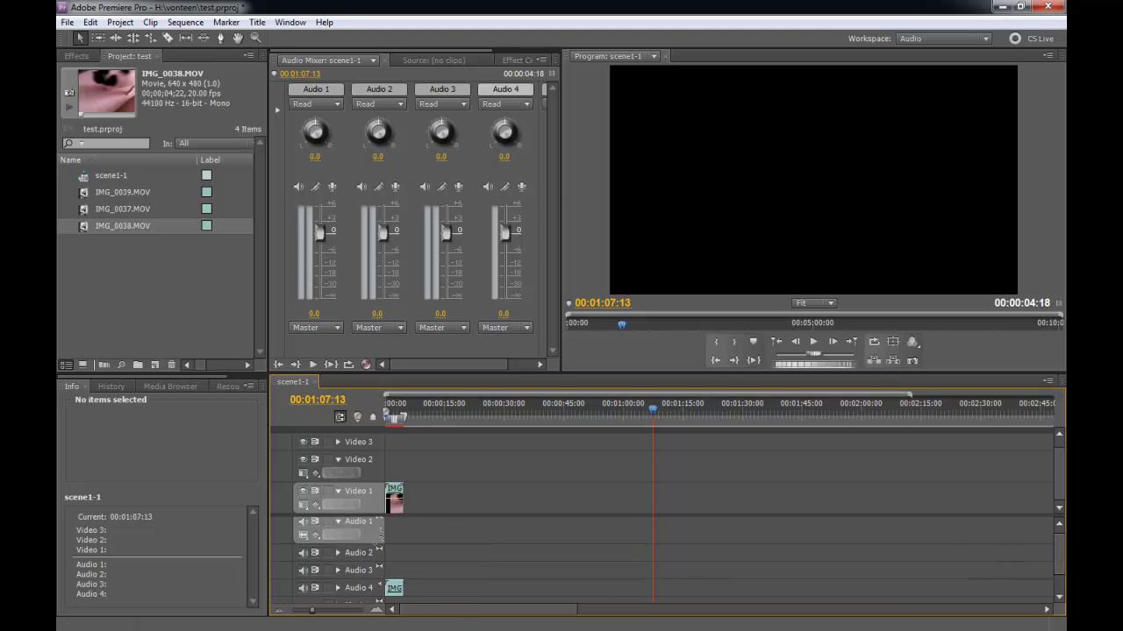
pyautogui.click(339, 588)
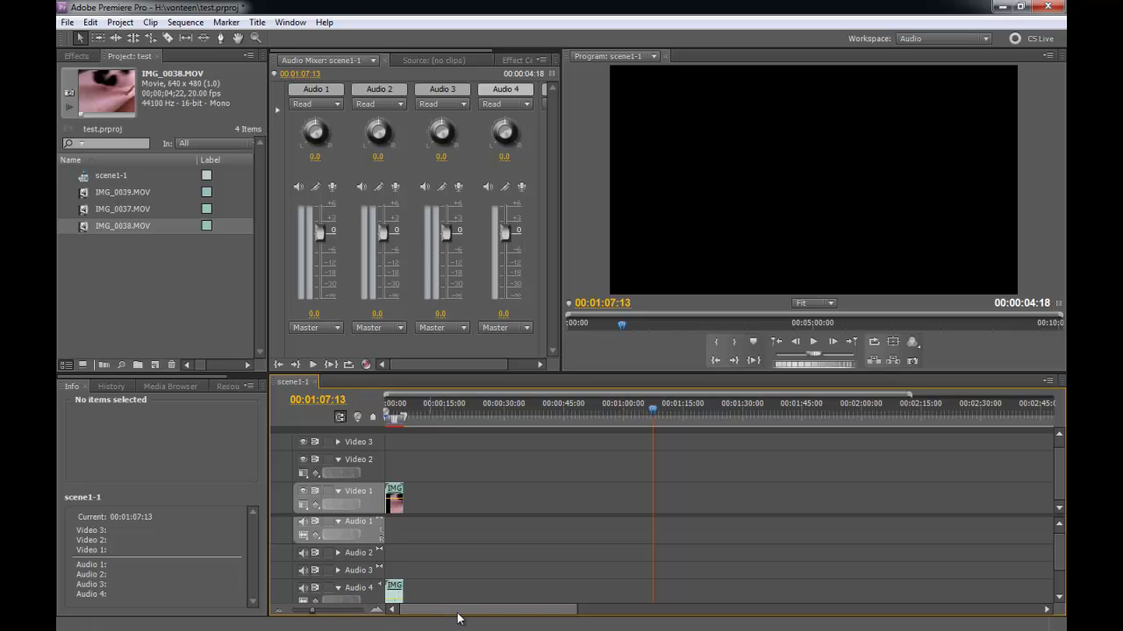
pyautogui.moveTo(1049, 559); pyautogui.dragTo(1063, 551)
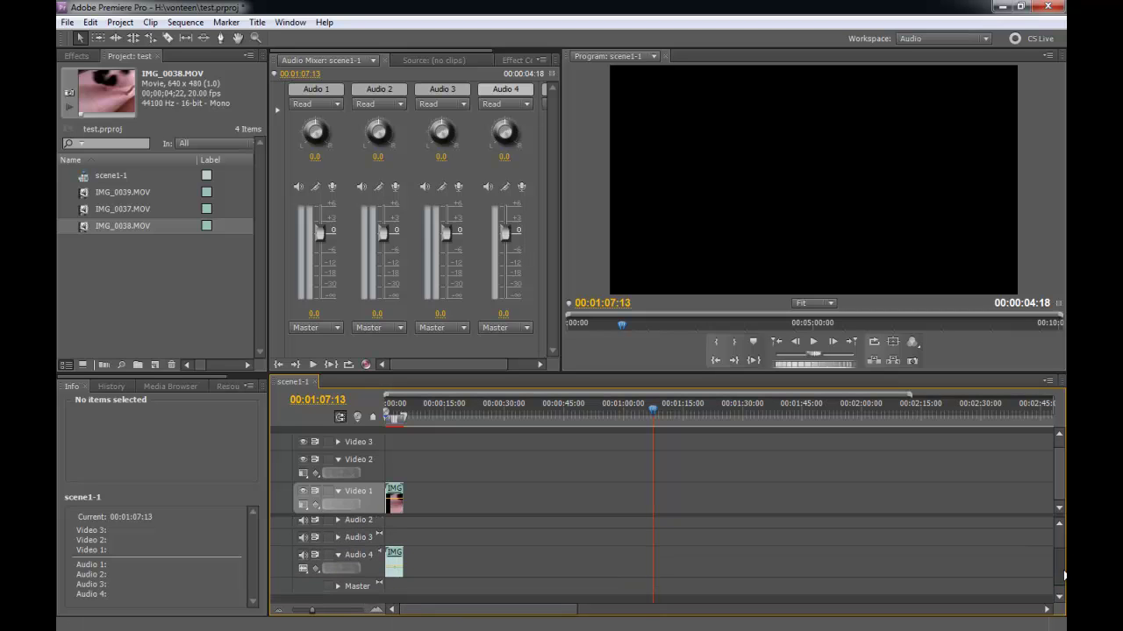
pyautogui.click(379, 610)
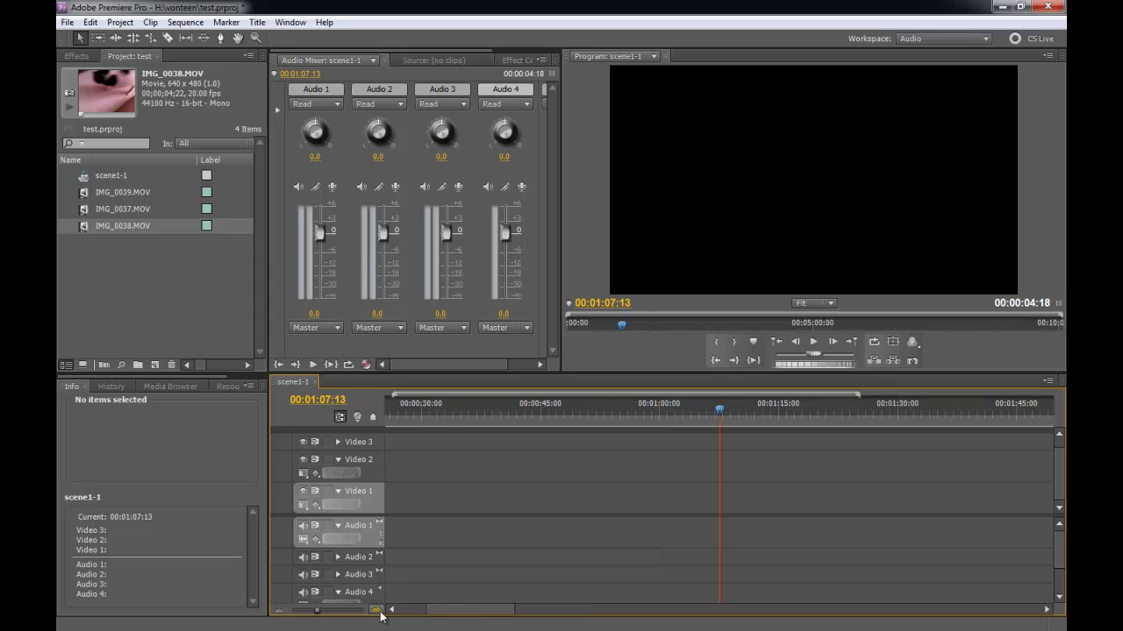
pyautogui.moveTo(466, 616); pyautogui.dragTo(421, 616)
pyautogui.press('Home')
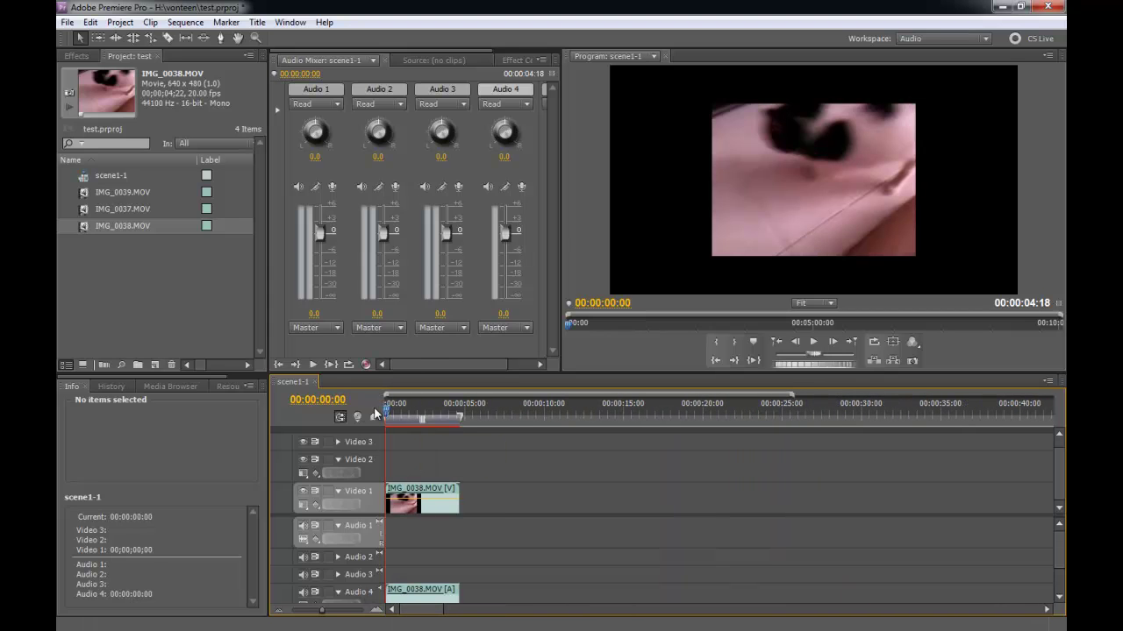
pyautogui.press('space')
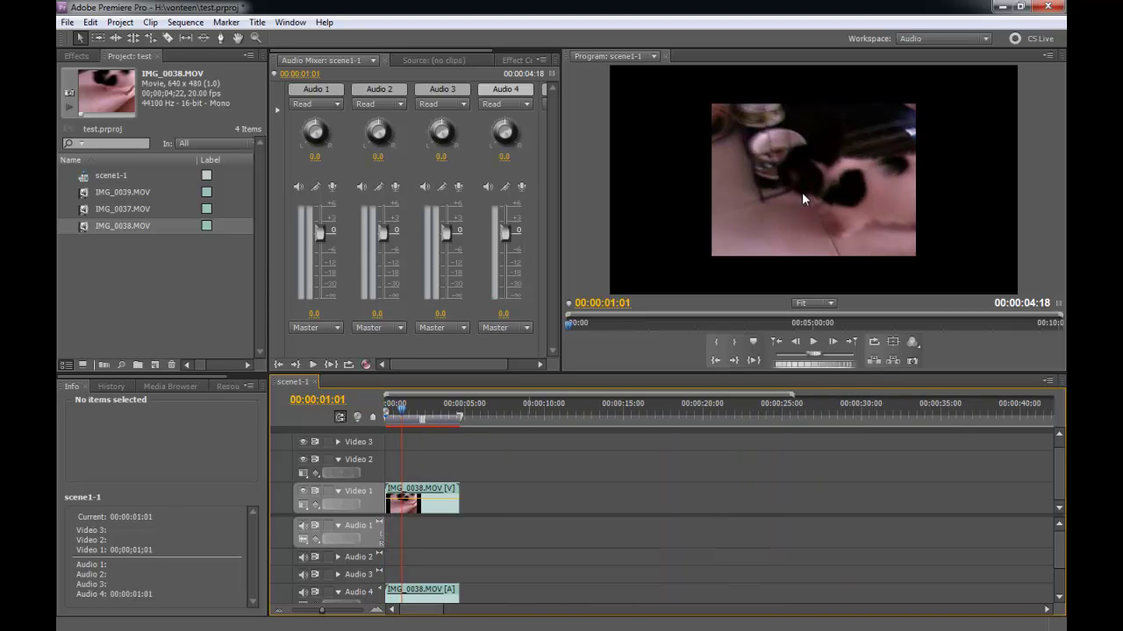
# Scale the IMG_0038 picture in the Program monitor to nearly fill the frame
pyautogui.click(802, 193)
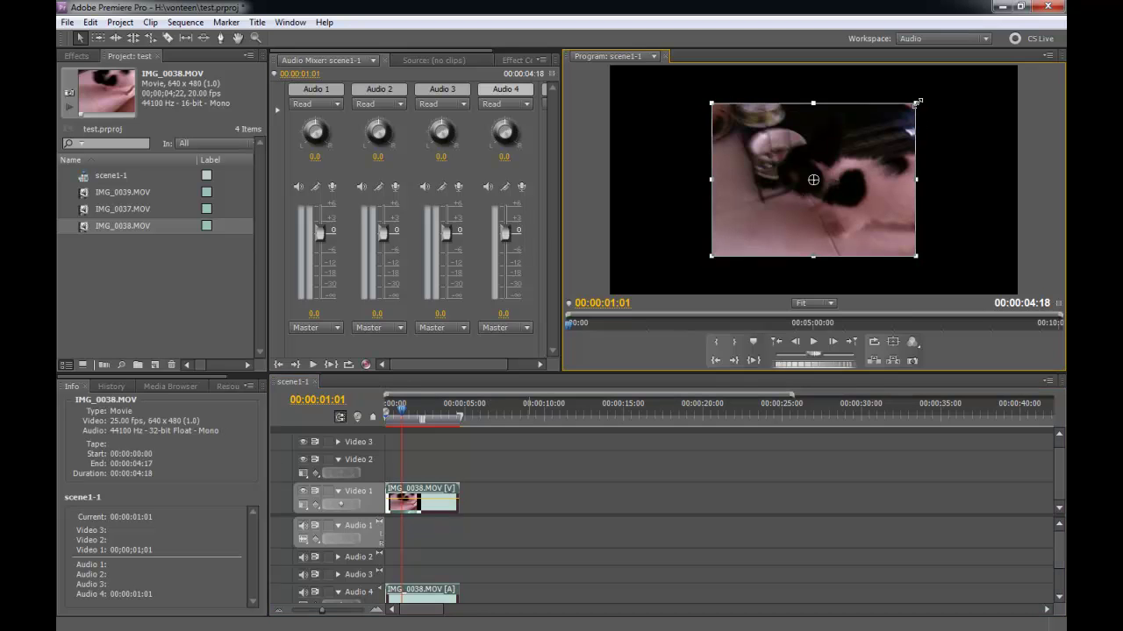
pyautogui.moveTo(917, 103)
pyautogui.mouseDown()
pyautogui.moveTo(1017, 28)
pyautogui.moveTo(1045, 27)
pyautogui.mouseUp()
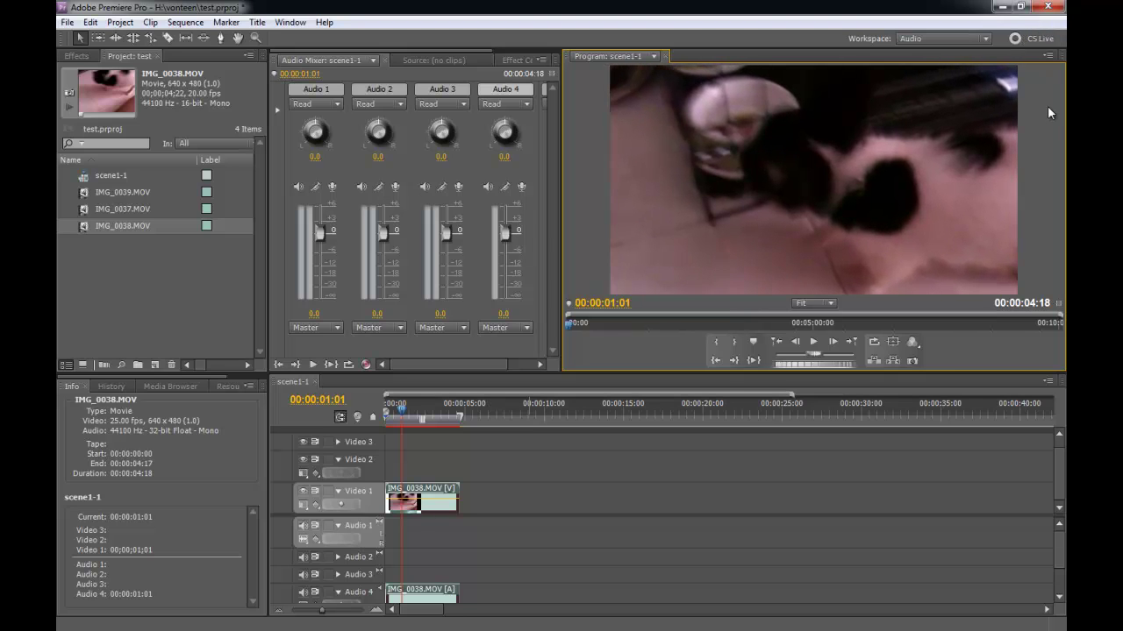
pyautogui.click(833, 303)
pyautogui.click(828, 320)
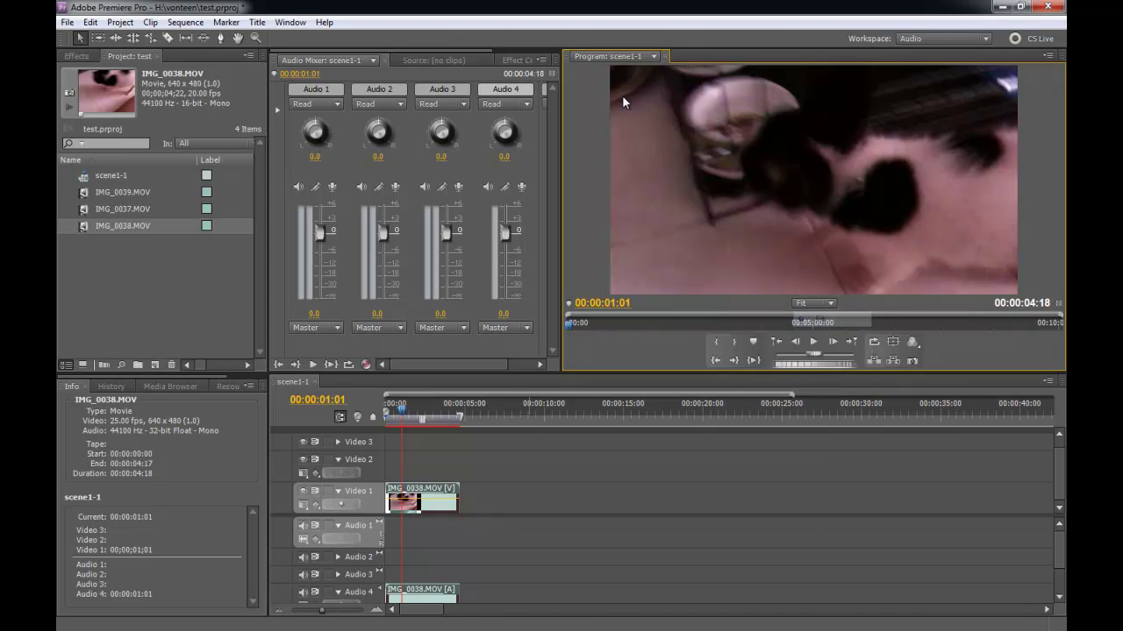
pyautogui.press('space')
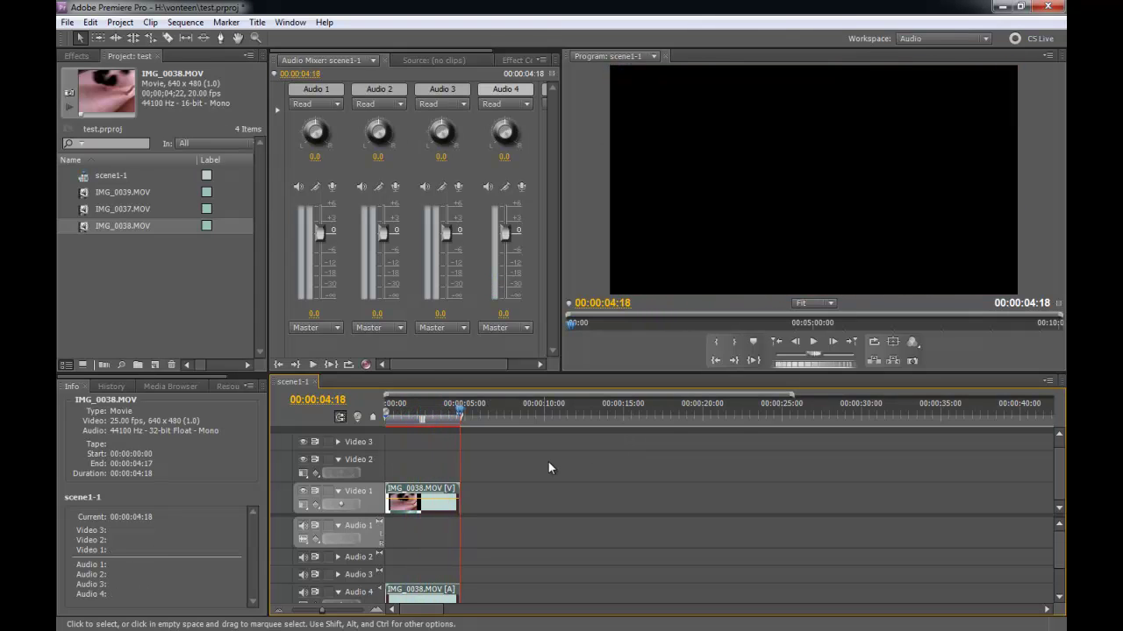
# Add IMG_0039.MOV after IMG_0038 on Video 1 and enlarge it to fill the frame
pyautogui.click(113, 211)
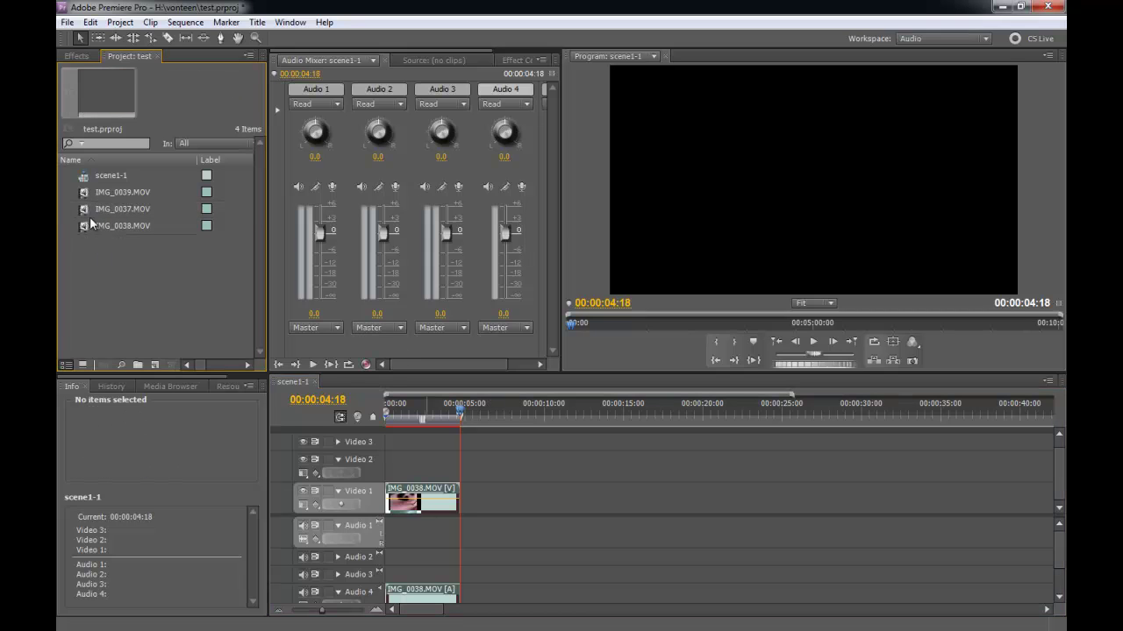
pyautogui.click(83, 192)
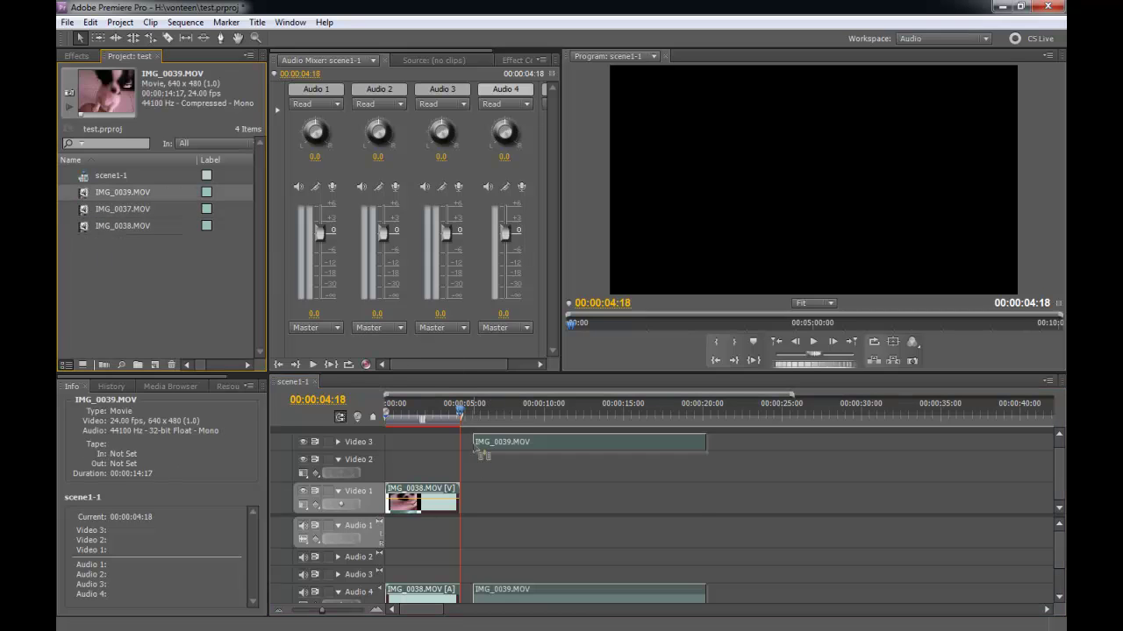
pyautogui.moveTo(82, 193); pyautogui.dragTo(474, 498)
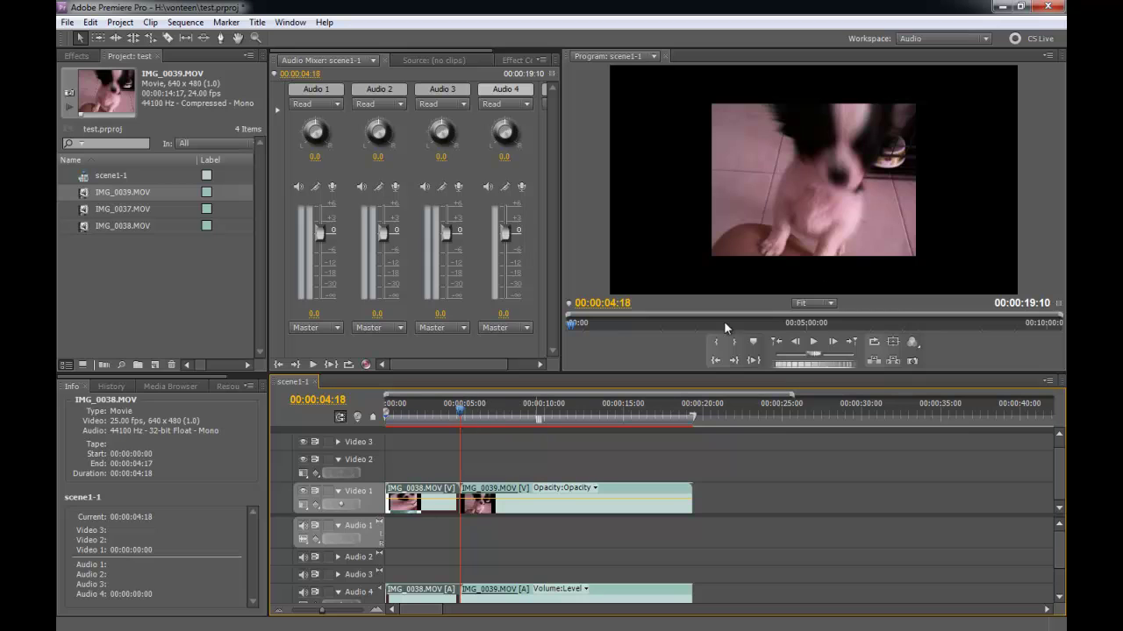
pyautogui.click(879, 207)
pyautogui.moveTo(914, 103); pyautogui.dragTo(1046, 27)
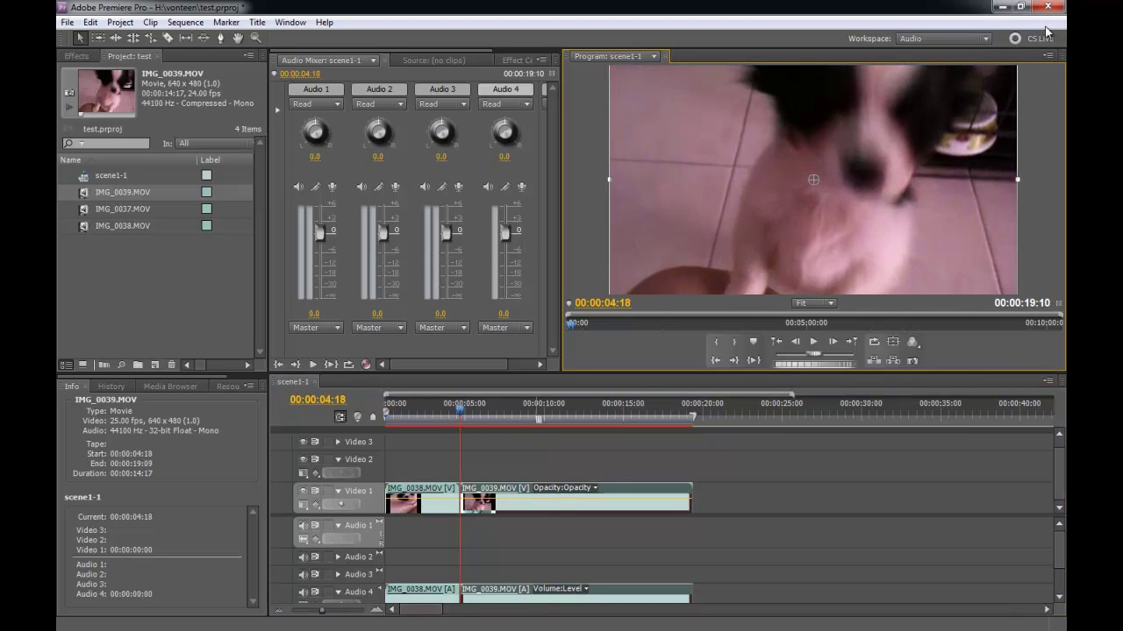
pyautogui.moveTo(460, 412); pyautogui.dragTo(674, 422)
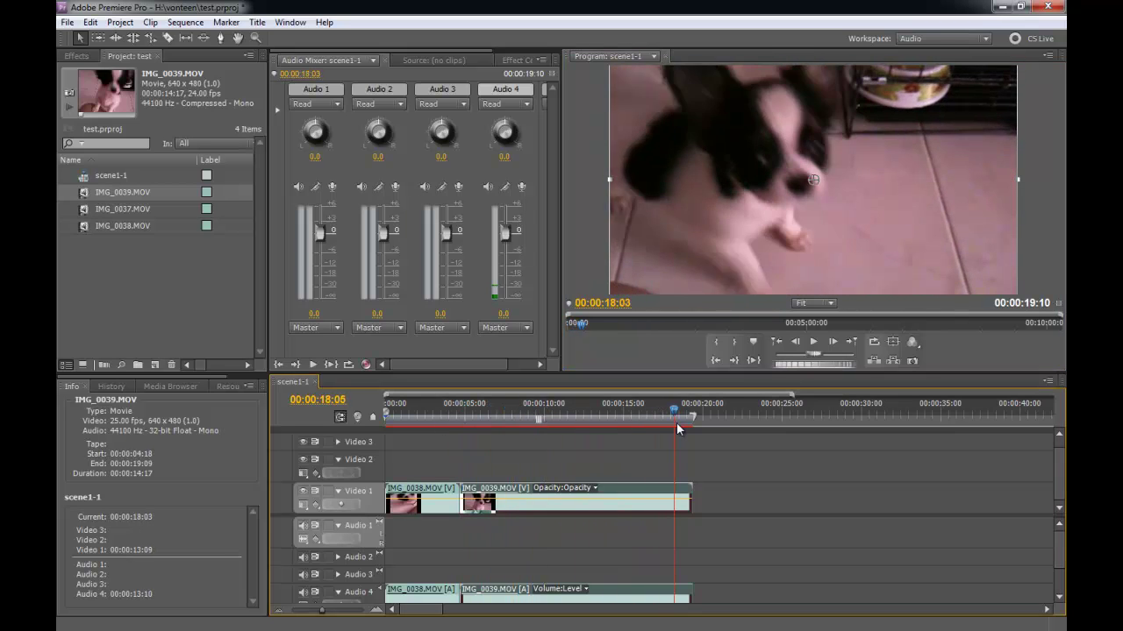
# Add IMG_0037.MOV after IMG_0039 and enlarge its picture to fill the frame
pyautogui.click(85, 211)
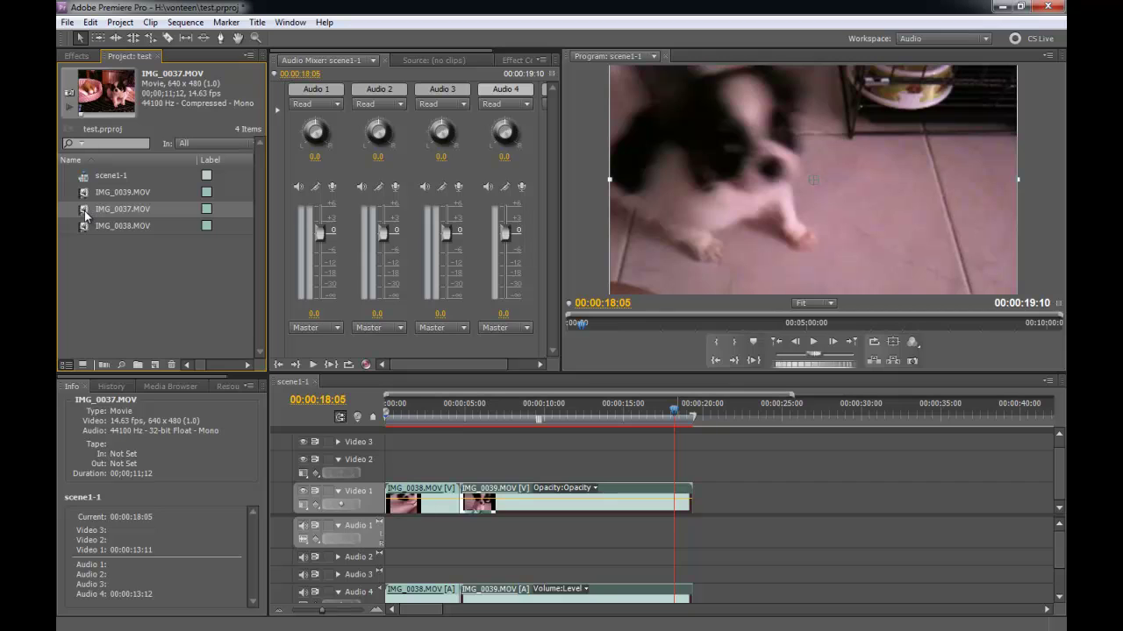
pyautogui.moveTo(85, 214); pyautogui.dragTo(702, 499)
pyautogui.click(721, 405)
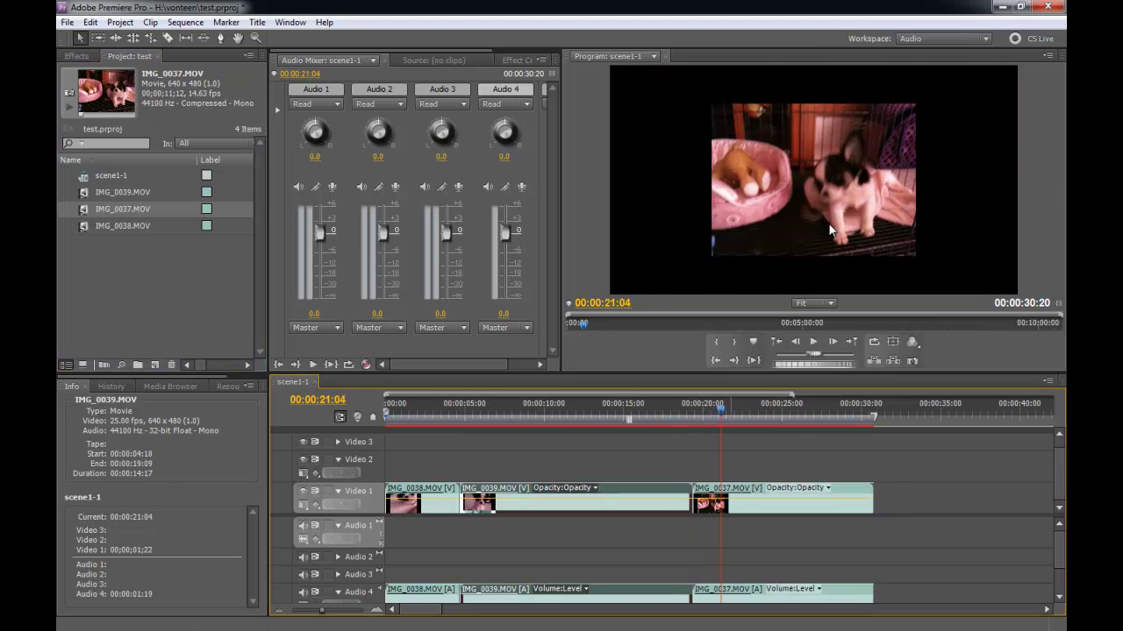
pyautogui.click(831, 229)
pyautogui.moveTo(914, 98); pyautogui.dragTo(1059, 24)
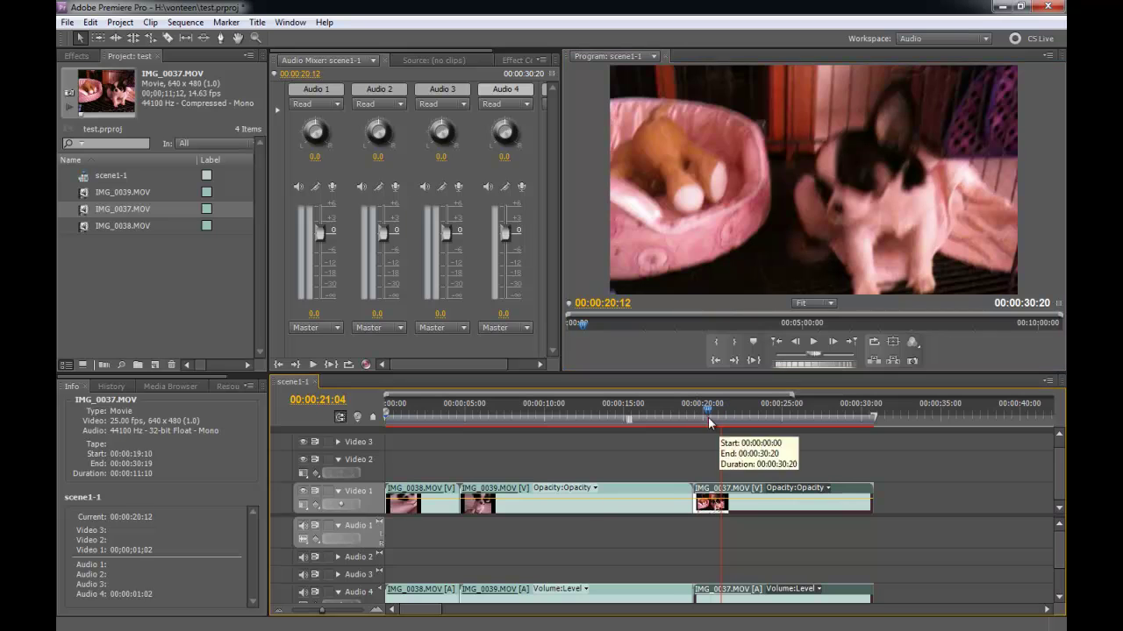
pyautogui.press('Home')
pyautogui.press('space')
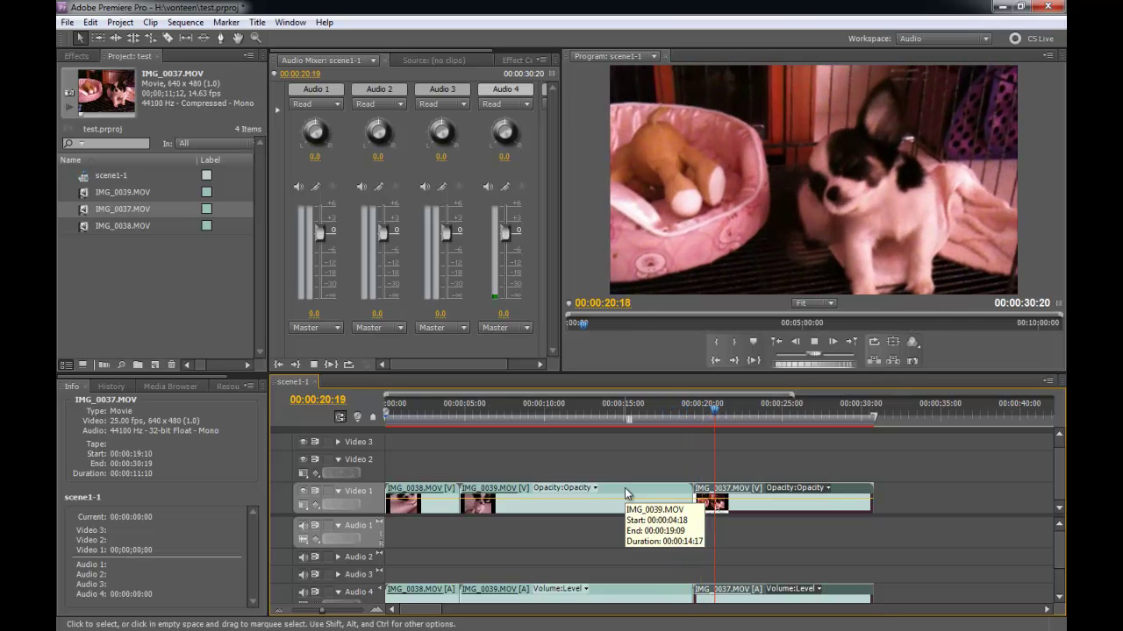
pyautogui.press('space')
pyautogui.moveTo(534, 412)
pyautogui.mouseDown()
pyautogui.moveTo(387, 427)
pyautogui.moveTo(407, 434)
pyautogui.mouseUp()
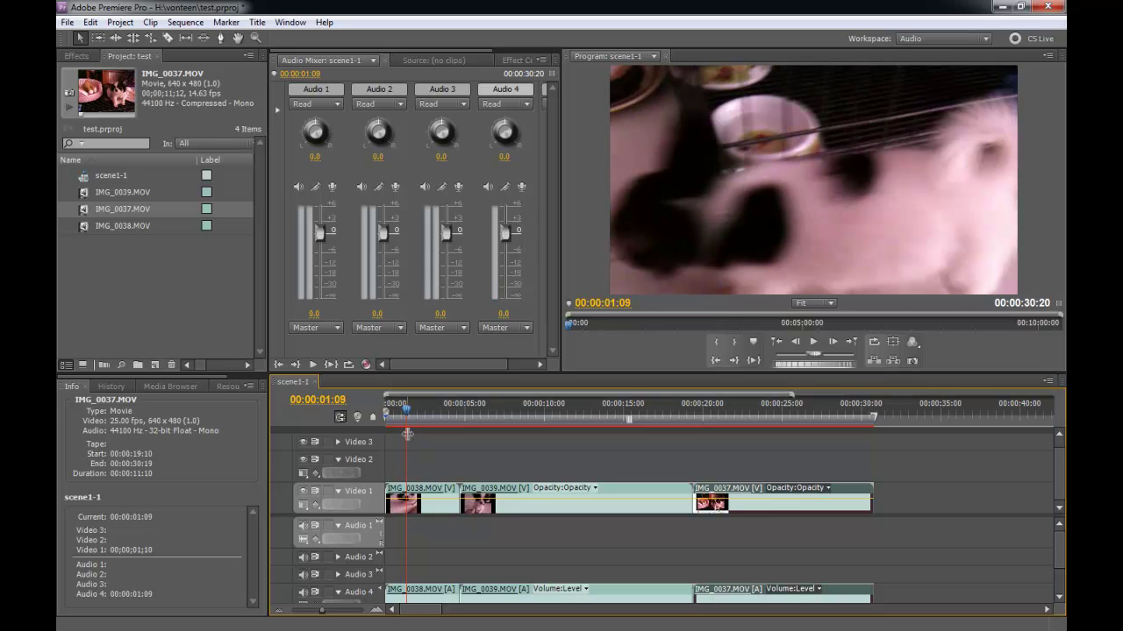
# Delete the razor-cut piece at the start and move IMG_0038 to 00:00
pyautogui.press('c')
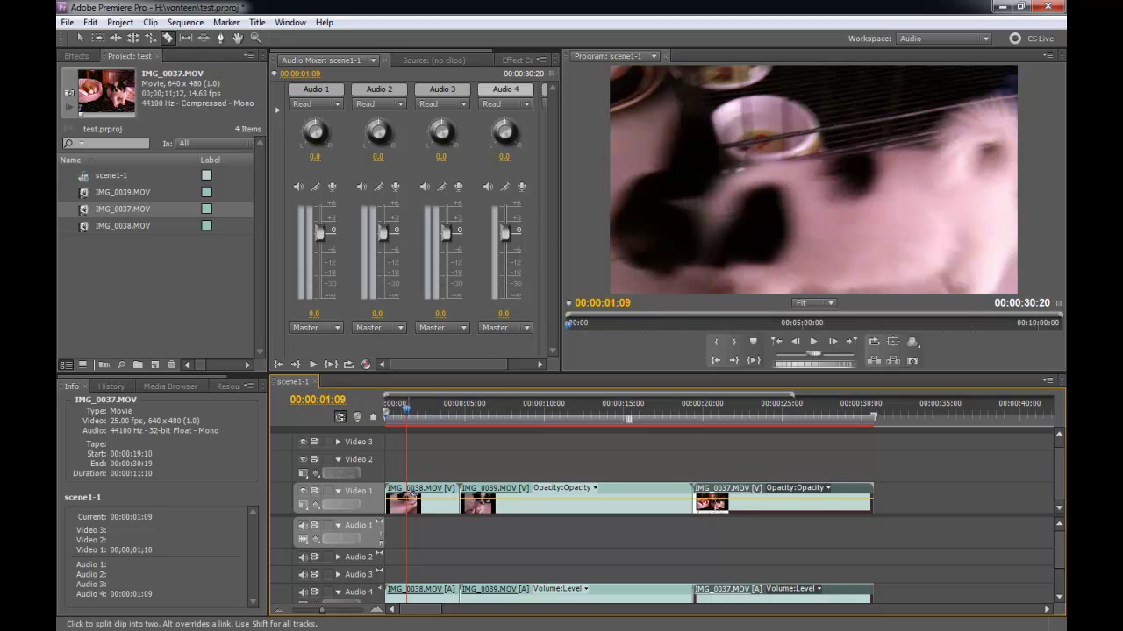
pyautogui.press('v')
pyautogui.click(397, 500)
pyautogui.press('Delete')
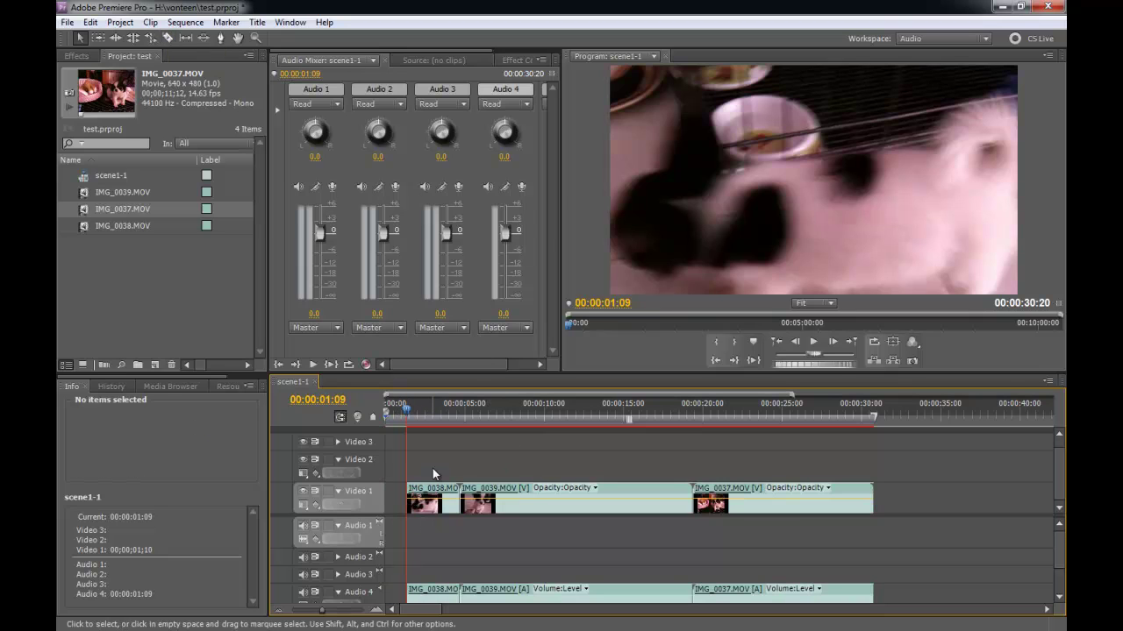
pyautogui.moveTo(434, 500); pyautogui.dragTo(413, 500)
pyautogui.click(380, 418)
pyautogui.press('space')
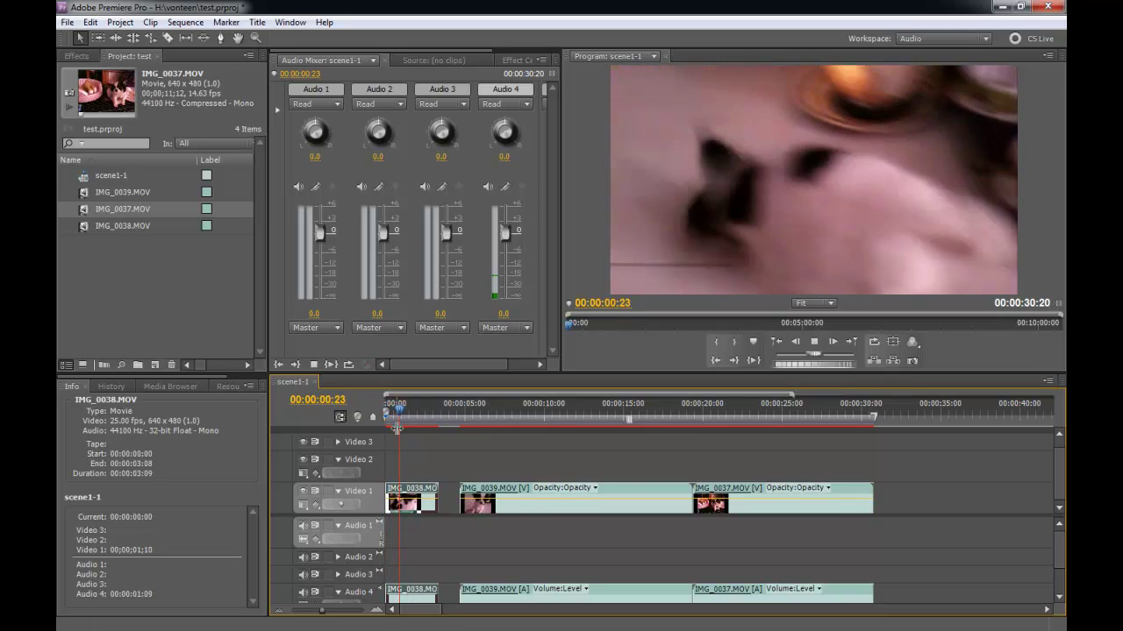
pyautogui.press('space')
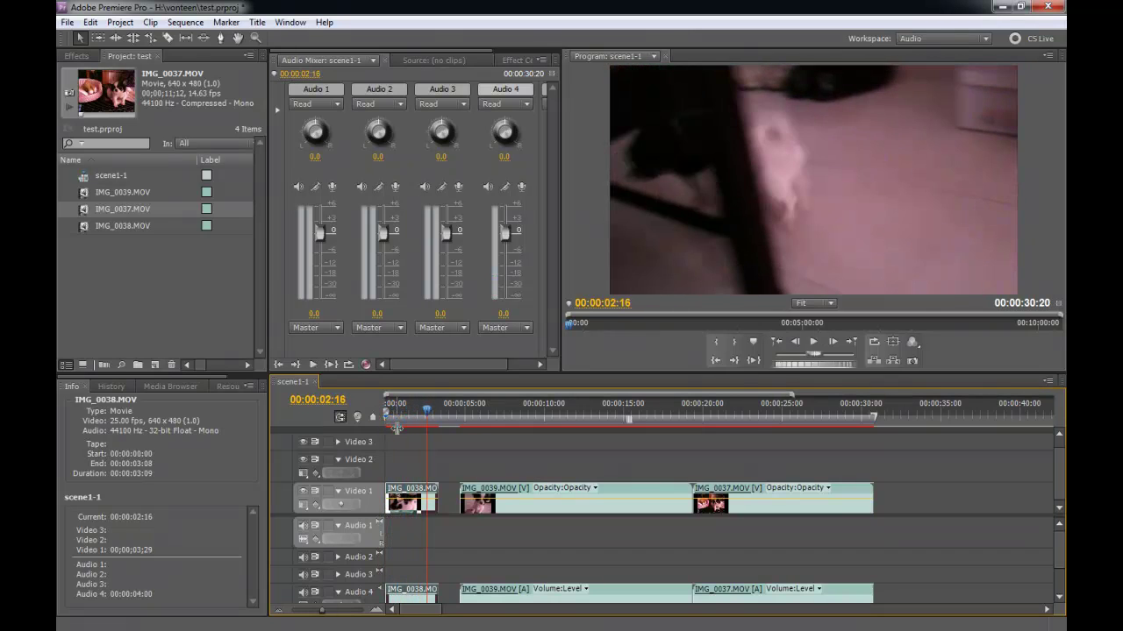
# Cut IMG_0038 at 2:02, delete its tail, and slide IMG_0039 up against it
pyautogui.moveTo(416, 419); pyautogui.dragTo(421, 414)
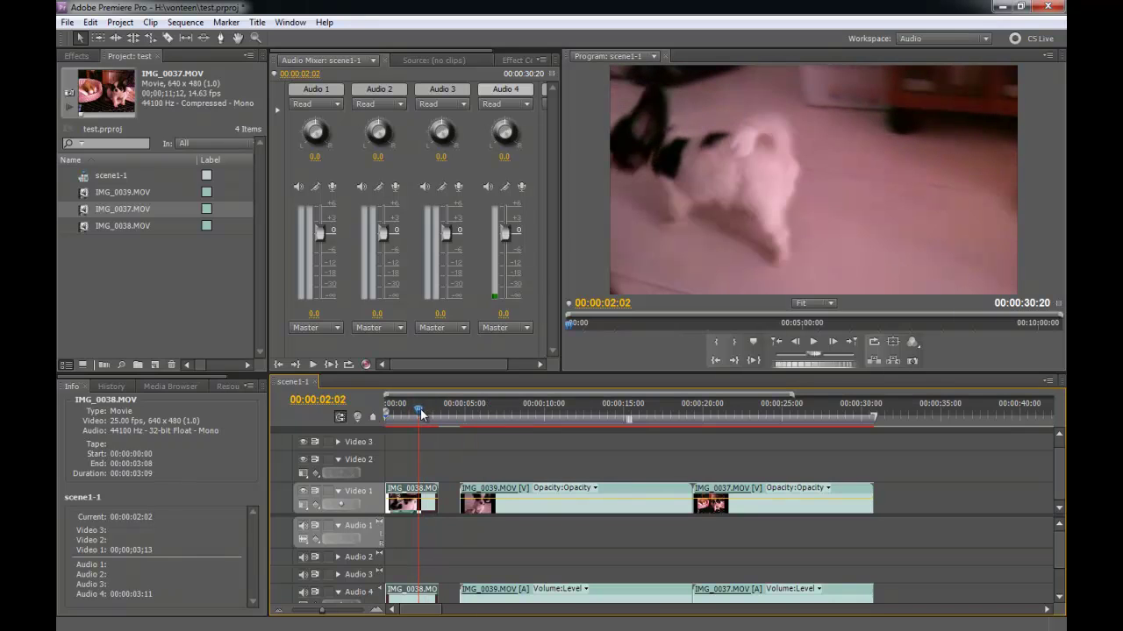
pyautogui.hotkey('ctrl', 'k')
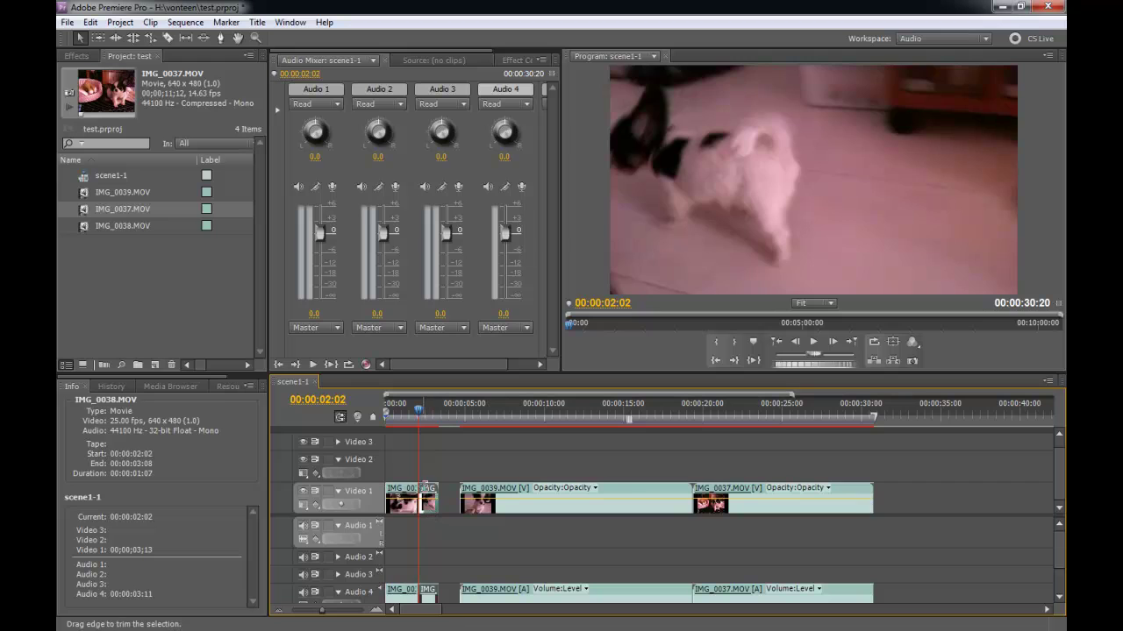
pyautogui.press('Delete')
pyautogui.moveTo(493, 506); pyautogui.dragTo(455, 512)
pyautogui.click(388, 413)
pyautogui.press('space')
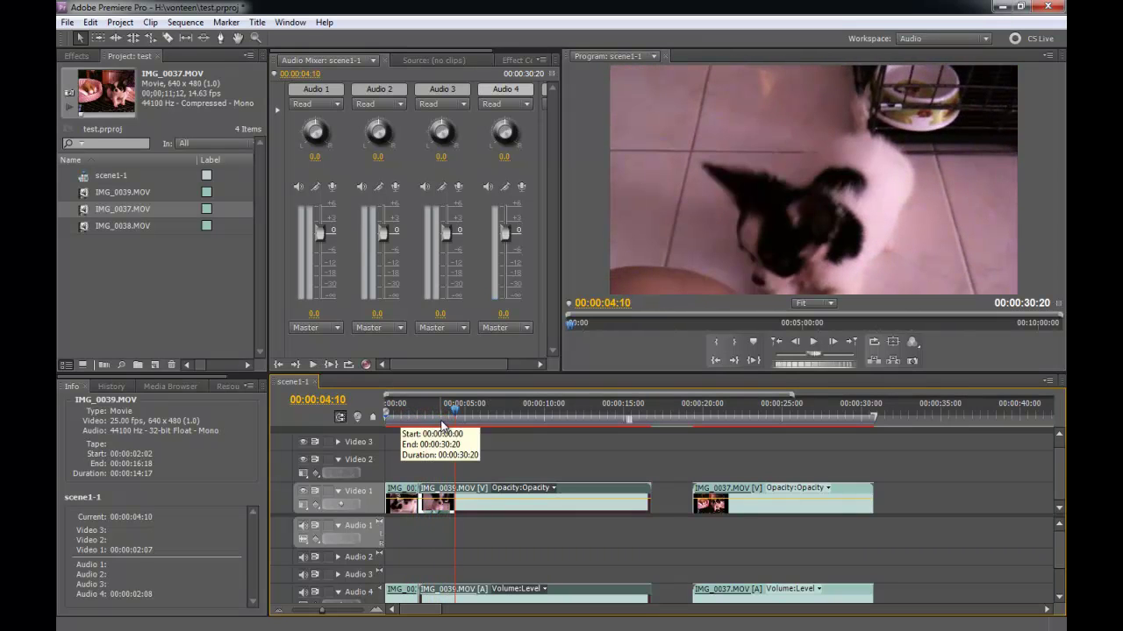
pyautogui.moveTo(445, 412)
pyautogui.mouseDown()
pyautogui.moveTo(428, 416)
pyautogui.moveTo(447, 423)
pyautogui.mouseUp()
# Split IMG_0039 at 00:00:03:24 and select its cut-off opening piece
pyautogui.press('r')
pyautogui.press('c')
pyautogui.click(447, 502)
pyautogui.press('v')
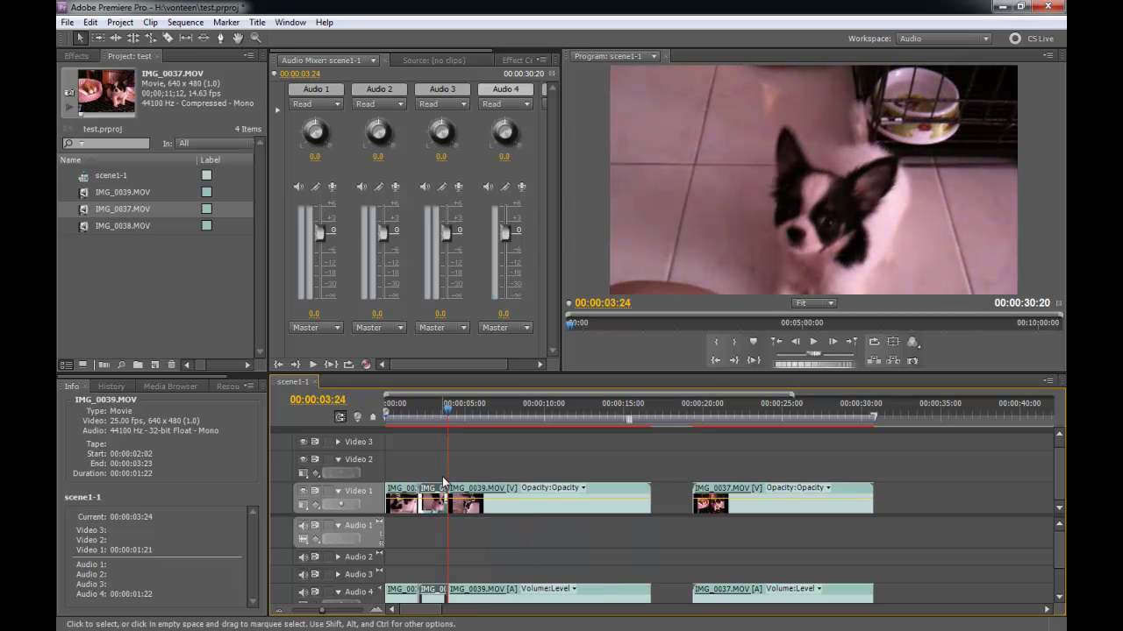
pyautogui.click(433, 463)
pyautogui.click(435, 507)
# Delete IMG_0039's opening piece and review playback to find the 11:06 cut point
pyautogui.press('Delete')
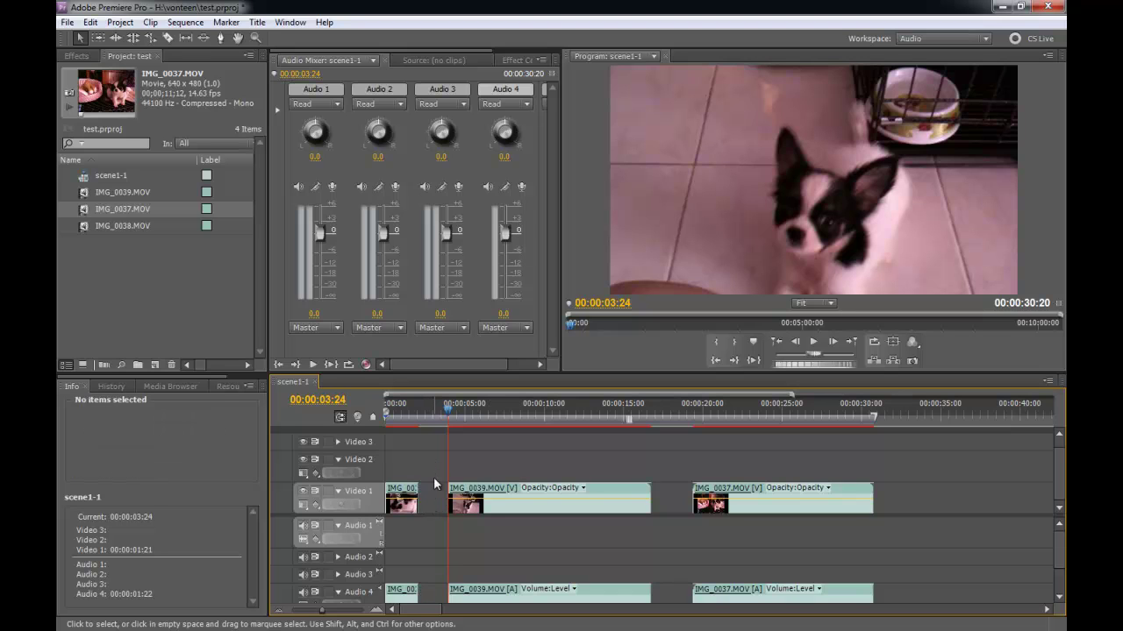
pyautogui.press('space')
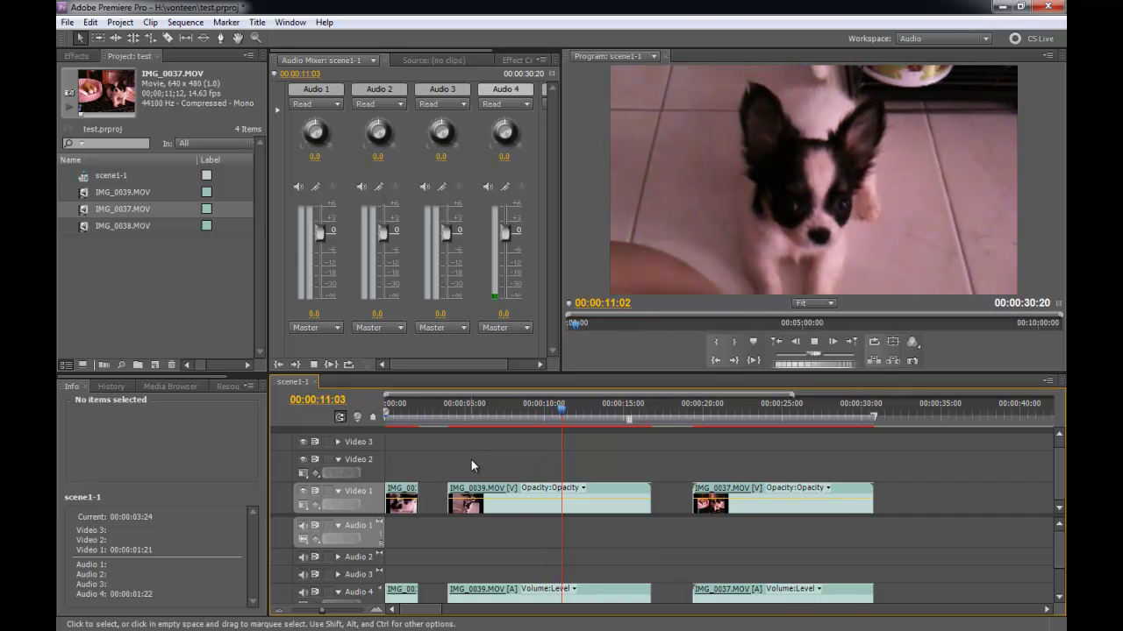
pyautogui.press('space')
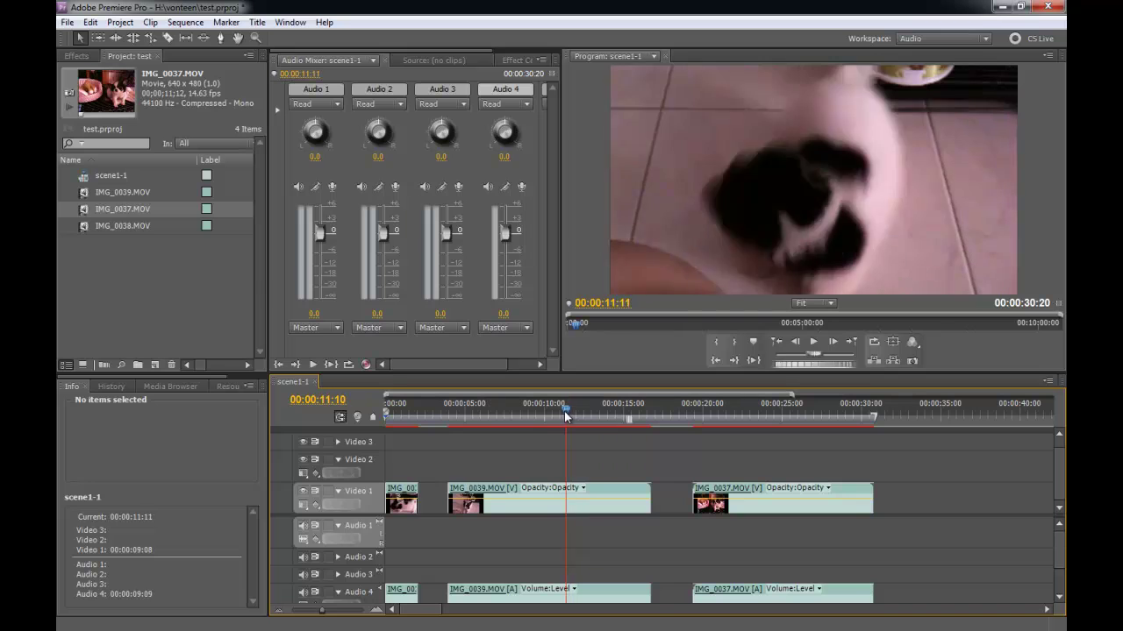
pyautogui.moveTo(569, 415); pyautogui.dragTo(471, 417)
pyautogui.press('space')
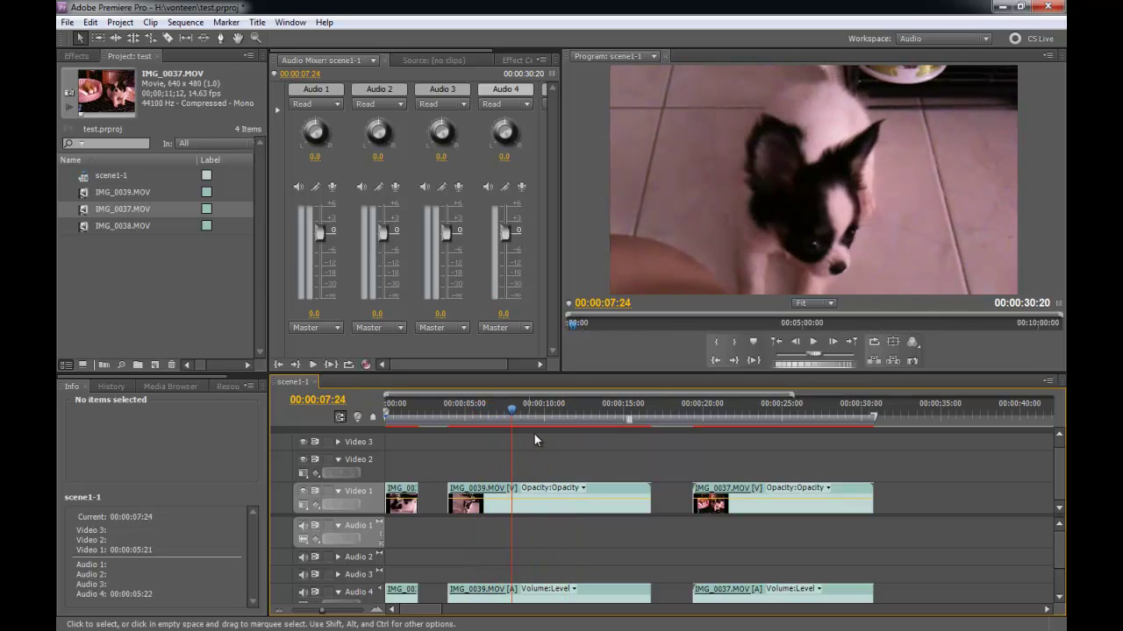
pyautogui.moveTo(524, 418); pyautogui.dragTo(557, 426)
pyautogui.moveTo(578, 426)
pyautogui.mouseDown()
pyautogui.moveTo(566, 442)
pyautogui.moveTo(546, 441)
pyautogui.moveTo(564, 442)
pyautogui.mouseUp()
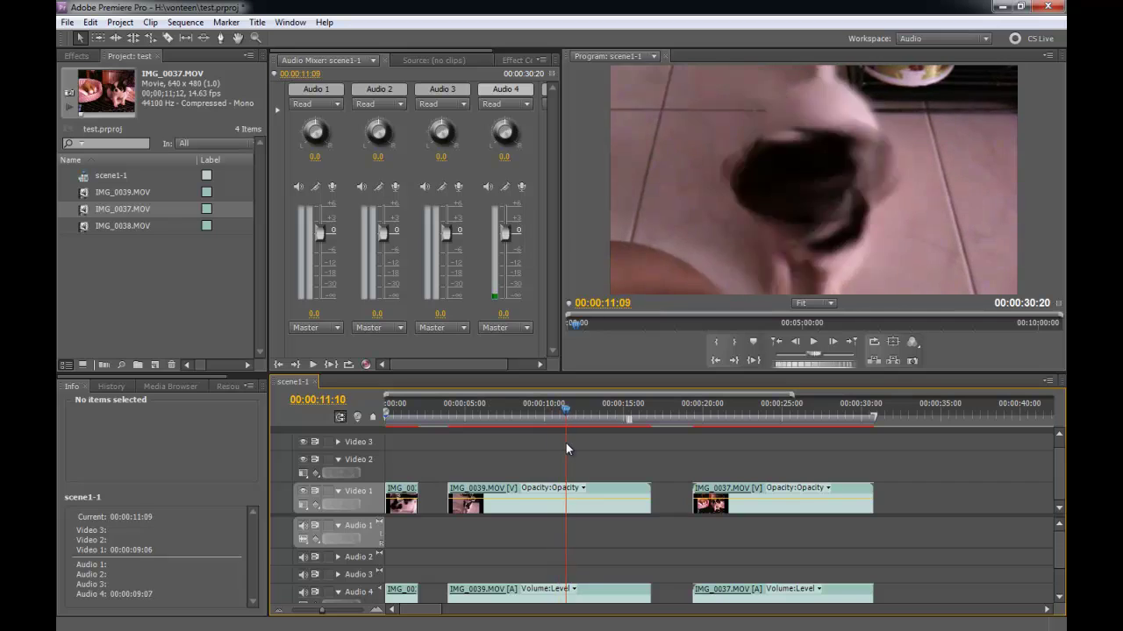
# Cut IMG_0039 at 11:06, delete the left part, and move it after IMG_0038
pyautogui.press('c')
pyautogui.click(564, 493)
pyautogui.press('v')
pyautogui.click(516, 510)
pyautogui.press('Delete')
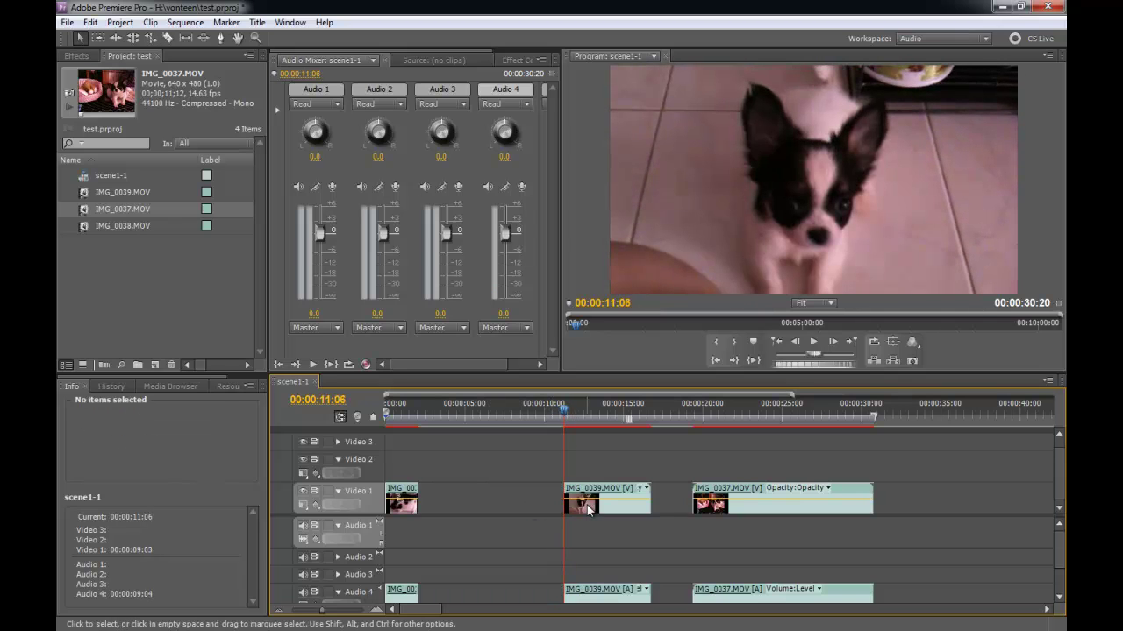
pyautogui.moveTo(568, 504); pyautogui.dragTo(424, 504)
# Trim IMG_0039 so it ends at 00:00:05:01
pyautogui.click(413, 418)
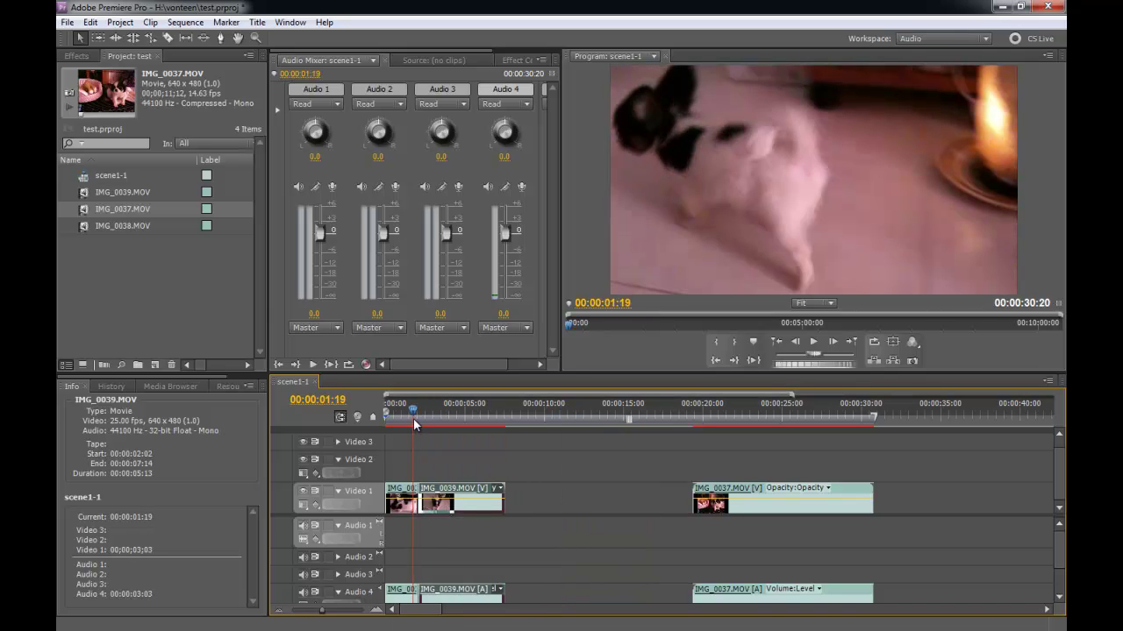
pyautogui.press('space')
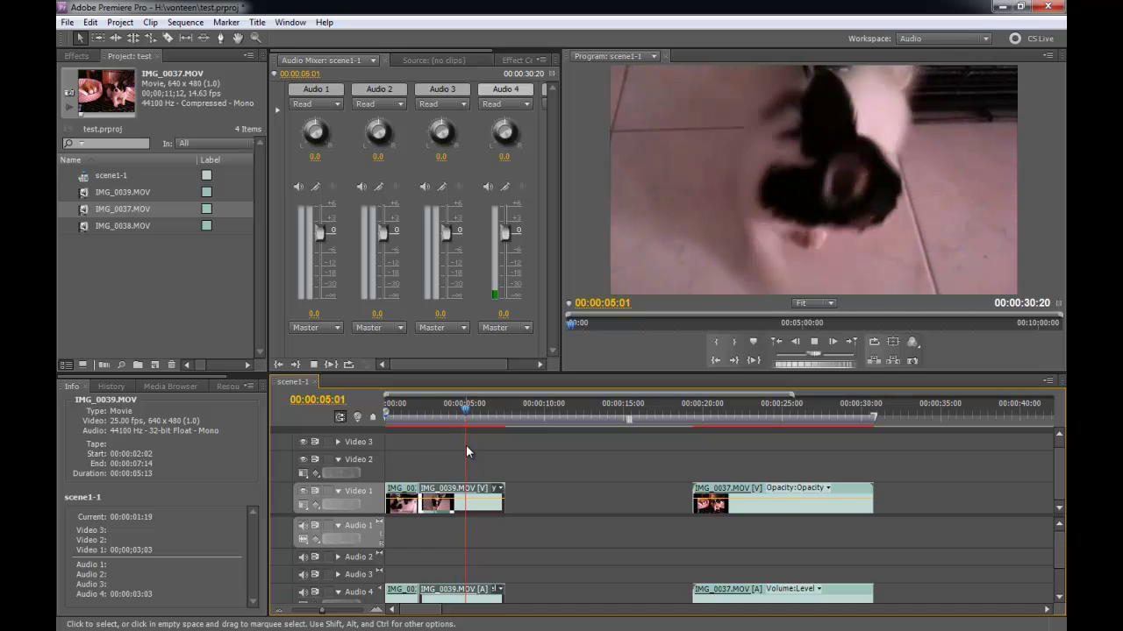
pyautogui.press('space')
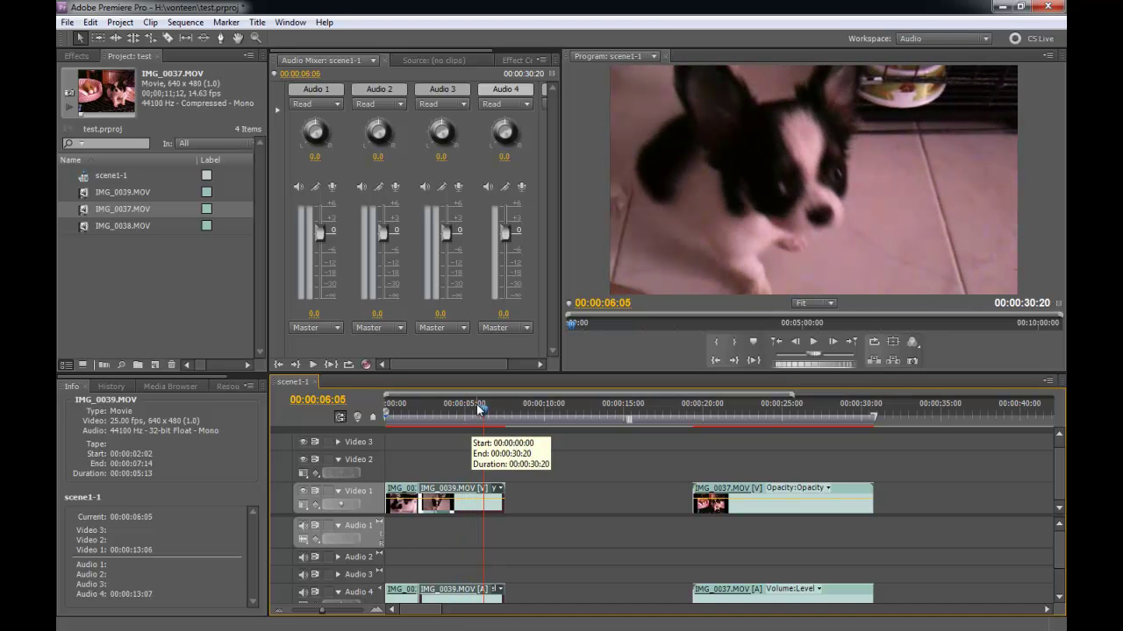
pyautogui.press('space')
pyautogui.click(471, 416)
pyautogui.moveTo(471, 415); pyautogui.dragTo(462, 415)
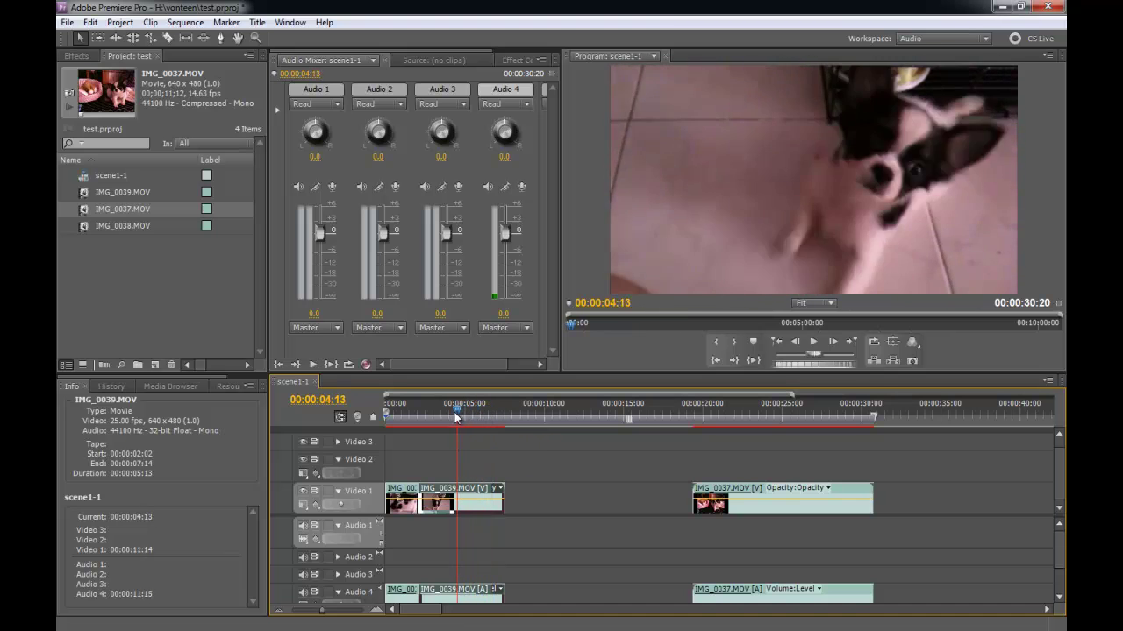
pyautogui.press('x')
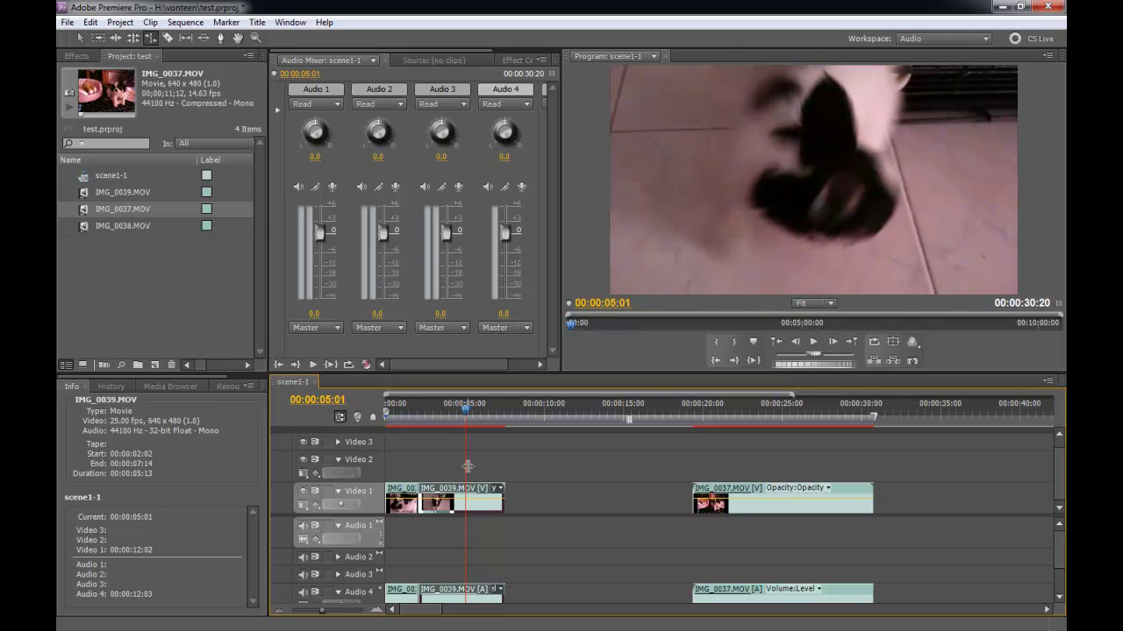
pyautogui.moveTo(469, 496); pyautogui.dragTo(464, 496)
pyautogui.press('v')
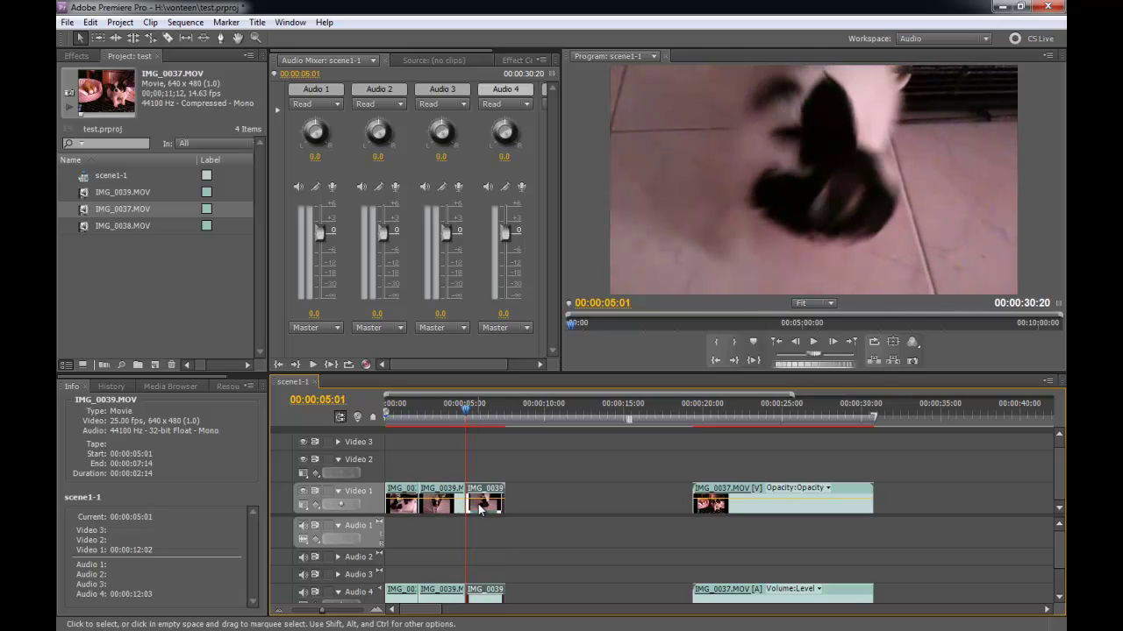
# Butt IMG_0037 against IMG_0039, cut it at 7:18, and delete the rest
pyautogui.click(655, 508)
pyautogui.moveTo(702, 506); pyautogui.dragTo(475, 506)
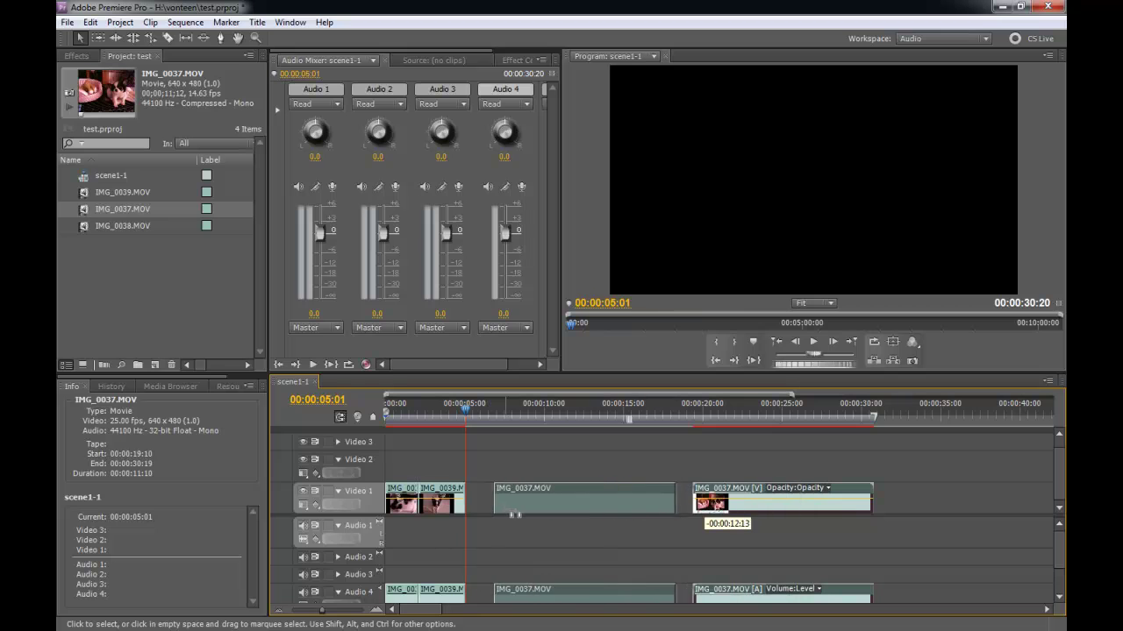
pyautogui.press('space')
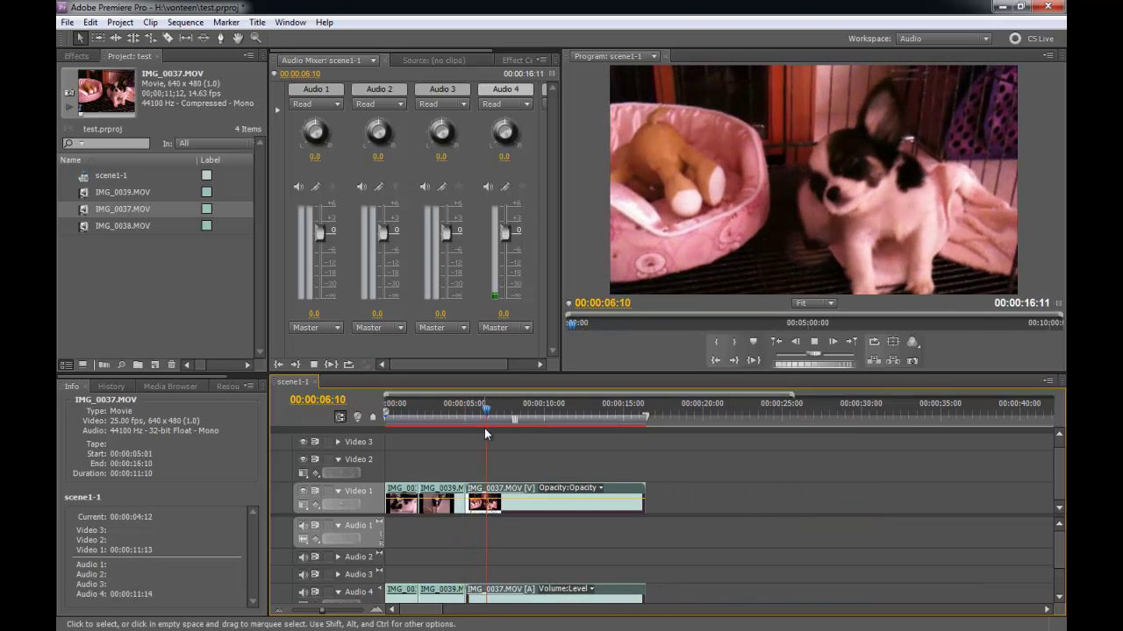
pyautogui.click(508, 415)
pyautogui.moveTo(507, 415)
pyautogui.mouseDown()
pyautogui.moveTo(561, 413)
pyautogui.moveTo(466, 424)
pyautogui.mouseUp()
pyautogui.press('space')
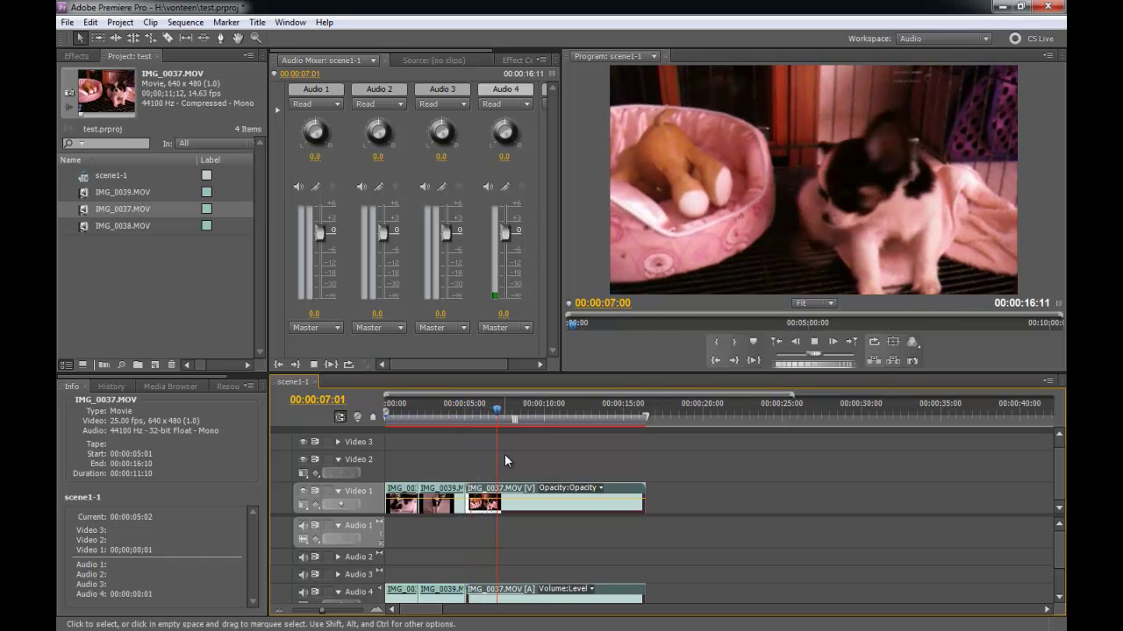
pyautogui.press('space')
pyautogui.press('c')
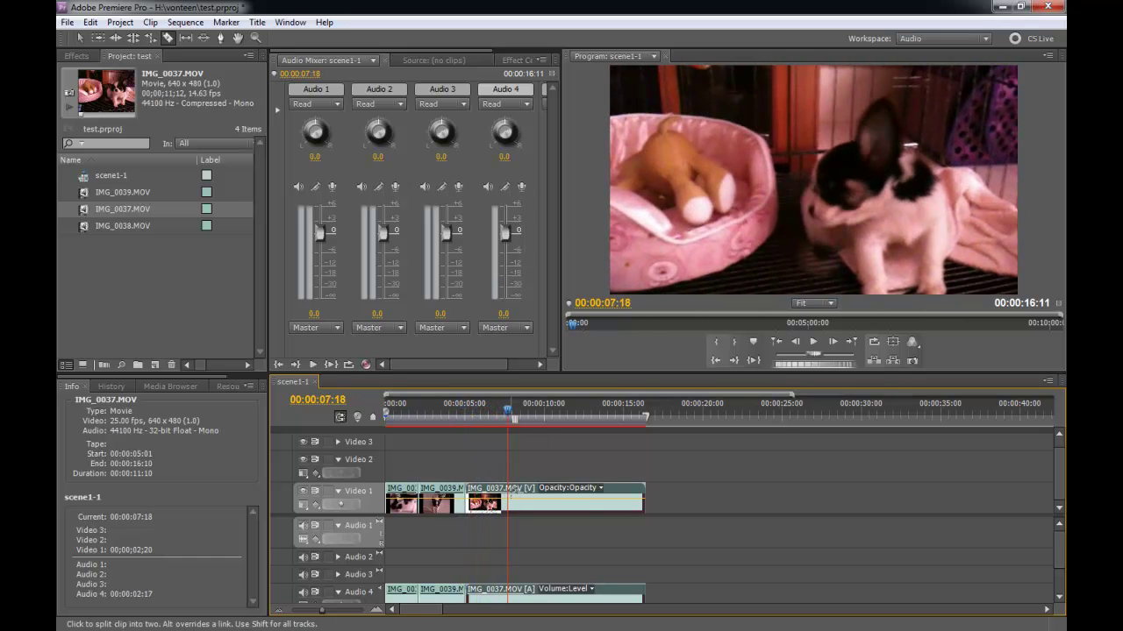
pyautogui.click(509, 495)
pyautogui.press('v')
pyautogui.press('Delete')
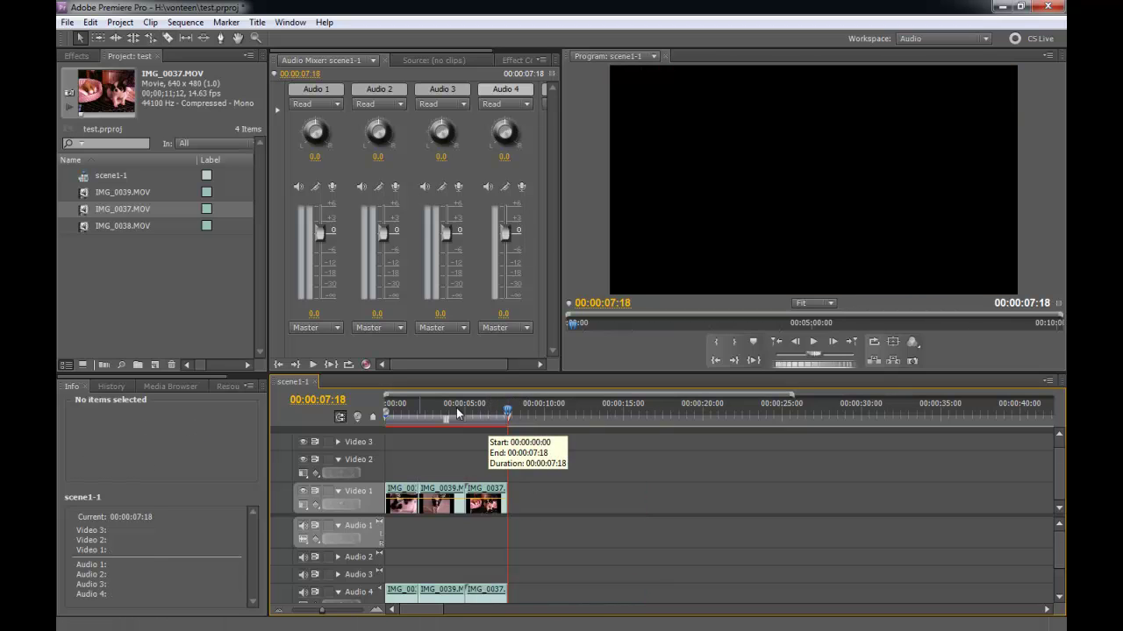
# Play the three-clip sequence, return to the start, and zoom in on IMG_0038's opening
pyautogui.press('space')
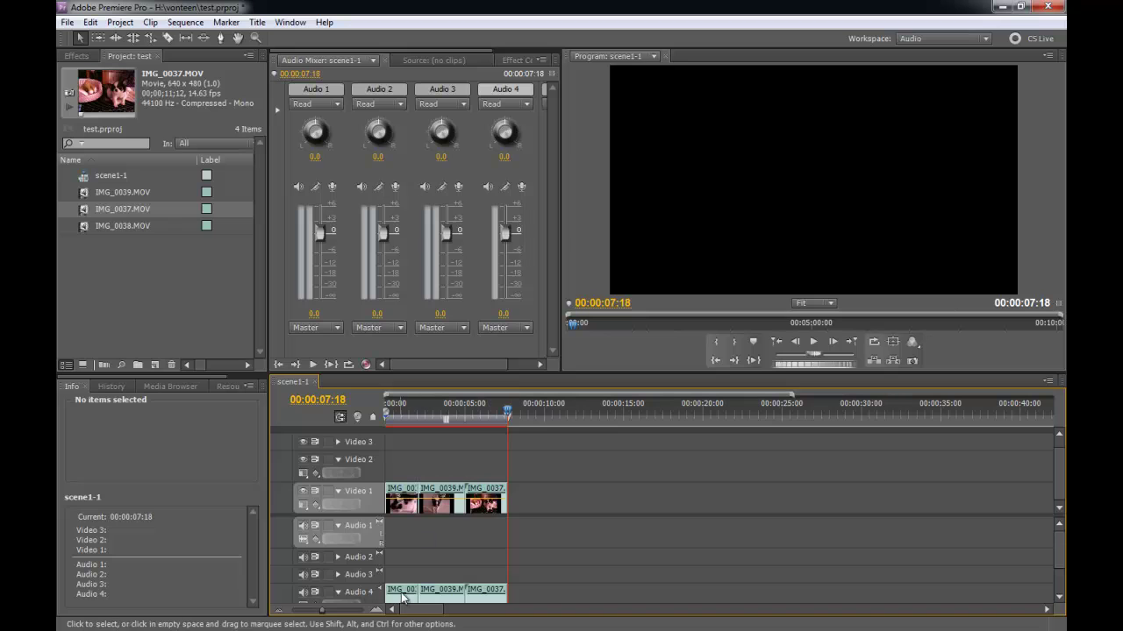
pyautogui.click(377, 611)
pyautogui.moveTo(414, 611); pyautogui.dragTo(406, 614)
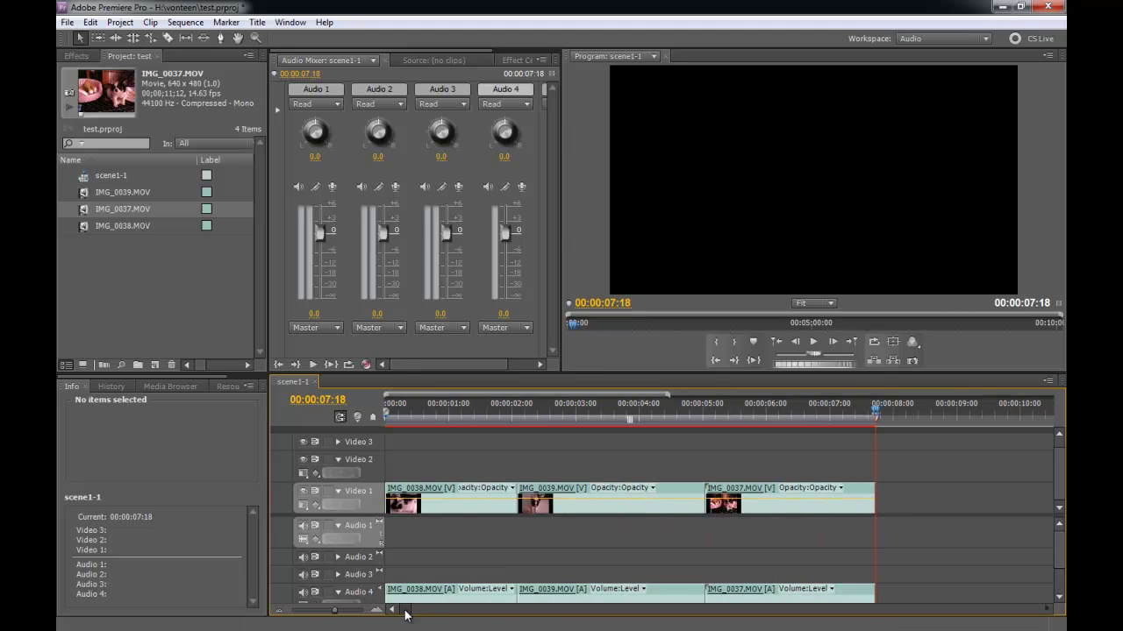
pyautogui.click(386, 411)
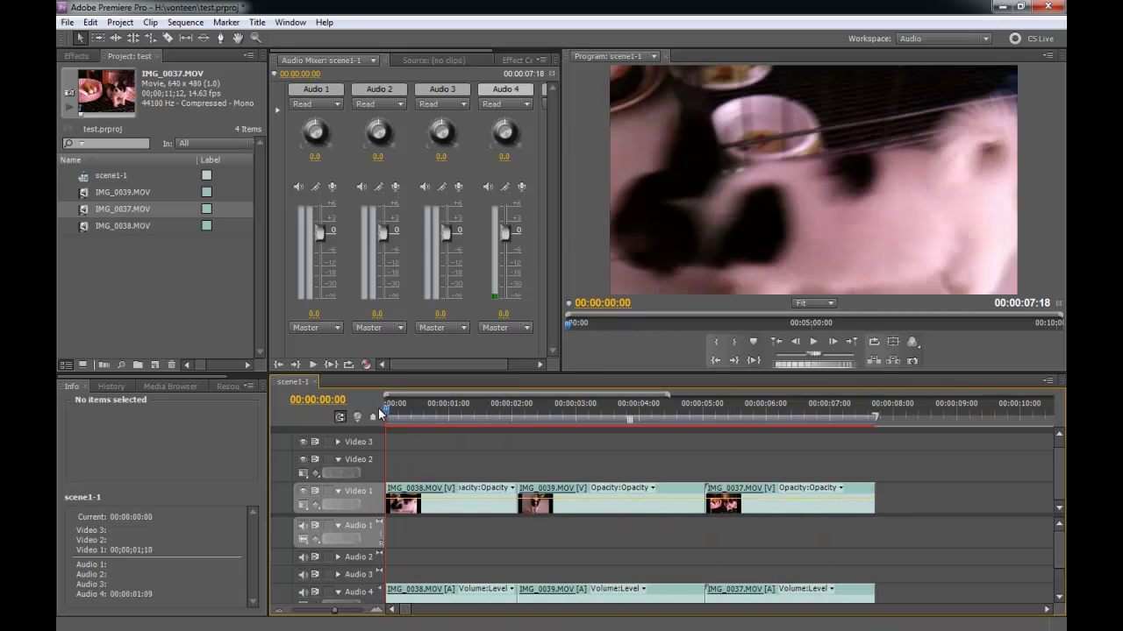
pyautogui.moveTo(383, 416)
pyautogui.mouseDown()
pyautogui.moveTo(429, 421)
pyautogui.moveTo(405, 426)
pyautogui.mouseUp()
pyautogui.moveTo(405, 426); pyautogui.dragTo(383, 430)
pyautogui.click(376, 609)
pyautogui.click(279, 615)
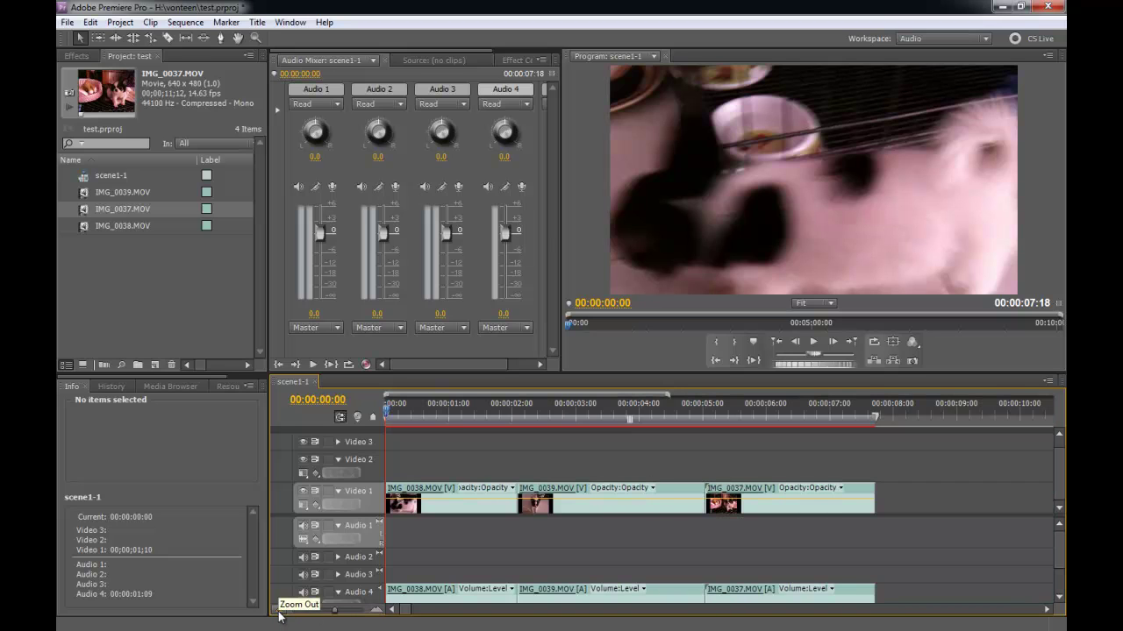
pyautogui.click(377, 610)
pyautogui.click(376, 610)
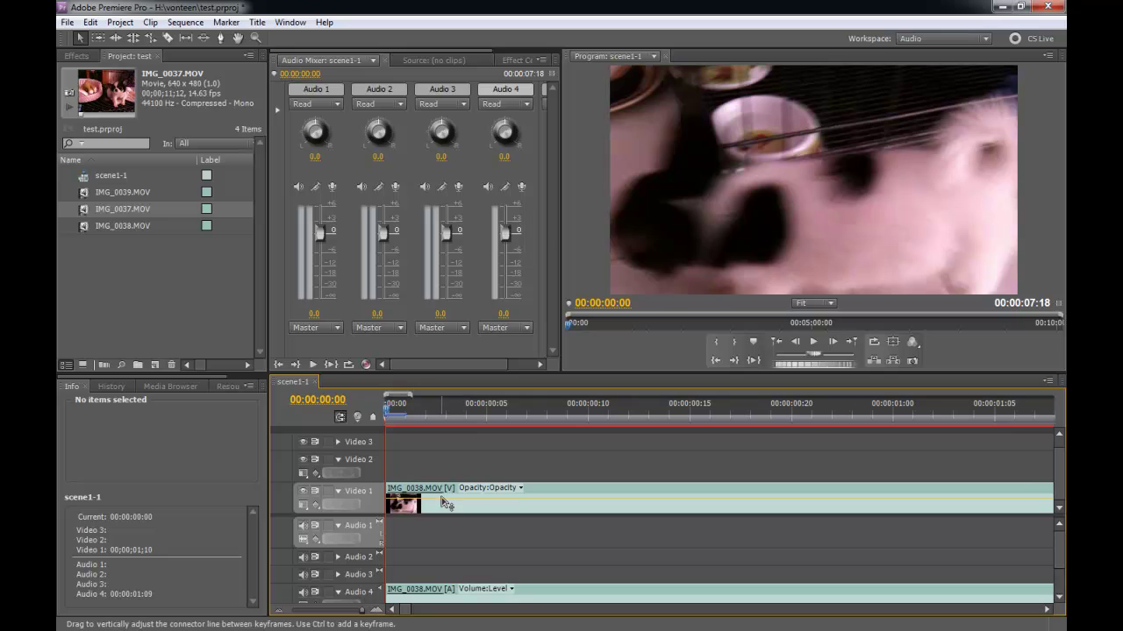
# Zoom out to show all of IMG_0038, park the playhead at 00:00:01:00, and select it
pyautogui.press('space')
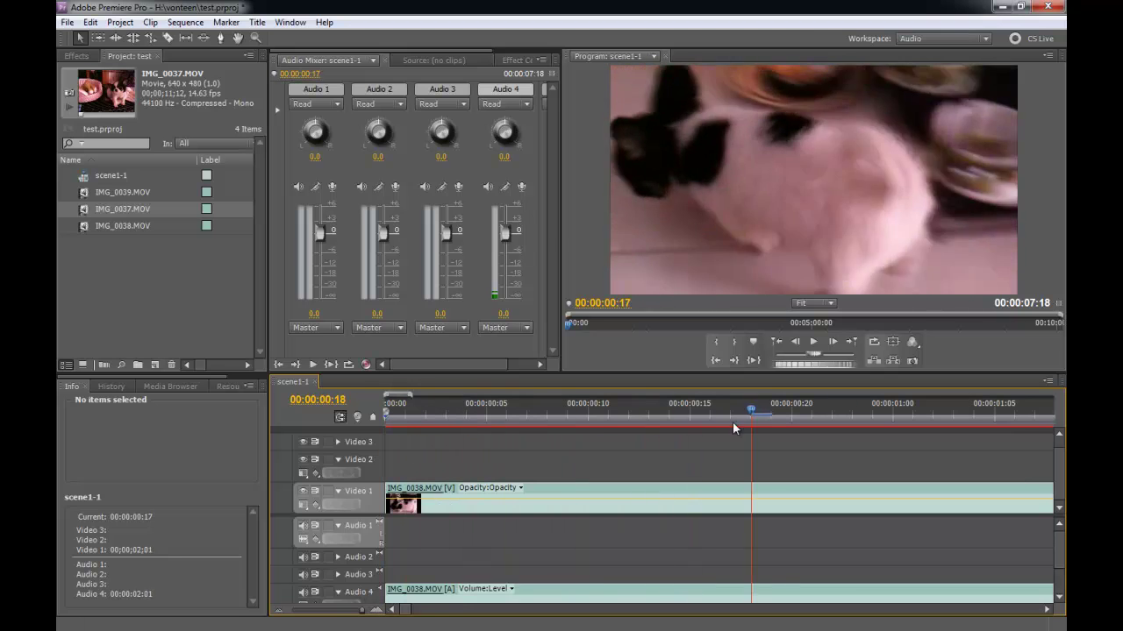
pyautogui.moveTo(872, 413); pyautogui.dragTo(899, 405)
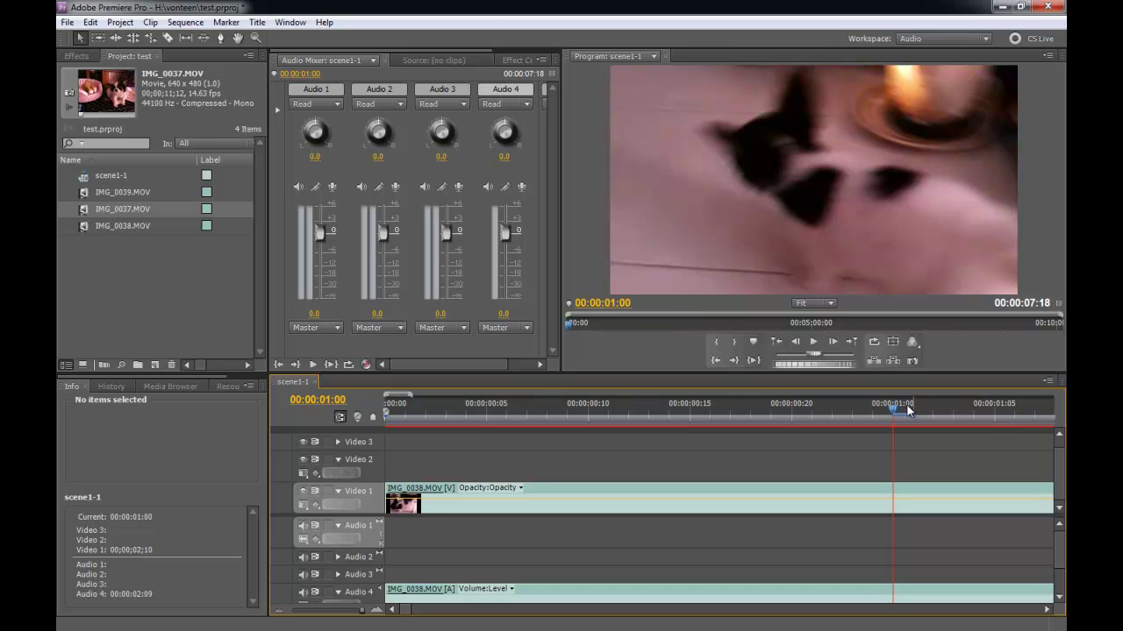
pyautogui.moveTo(905, 410)
pyautogui.mouseDown()
pyautogui.moveTo(527, 427)
pyautogui.moveTo(568, 421)
pyautogui.mouseUp()
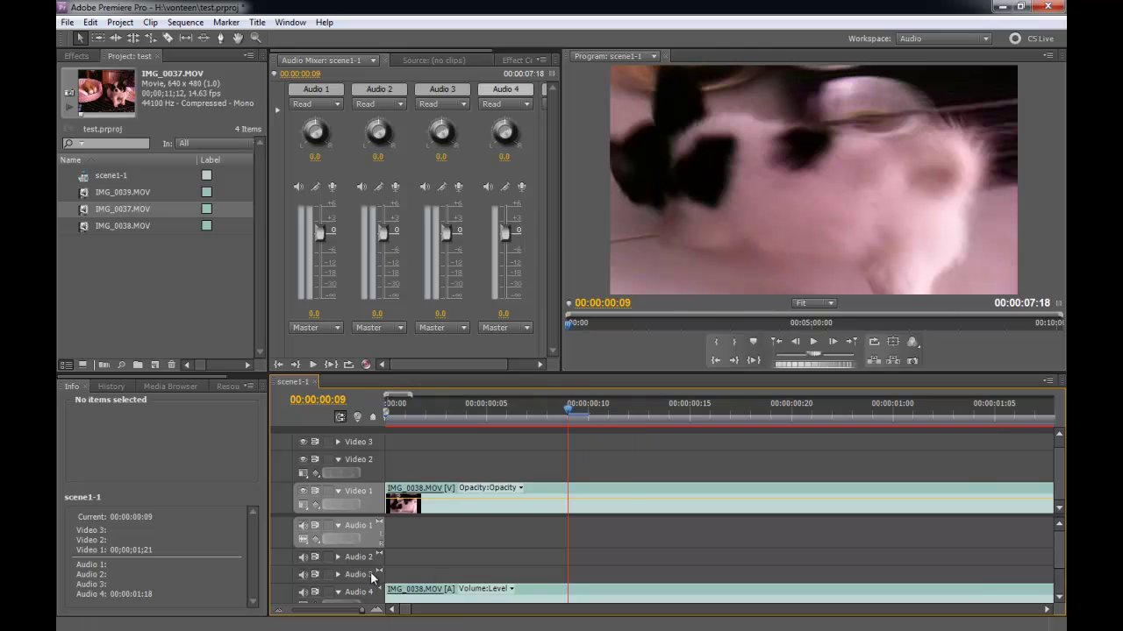
pyautogui.click(273, 612)
pyautogui.moveTo(548, 418)
pyautogui.mouseDown()
pyautogui.moveTo(665, 417)
pyautogui.moveTo(639, 420)
pyautogui.mouseUp()
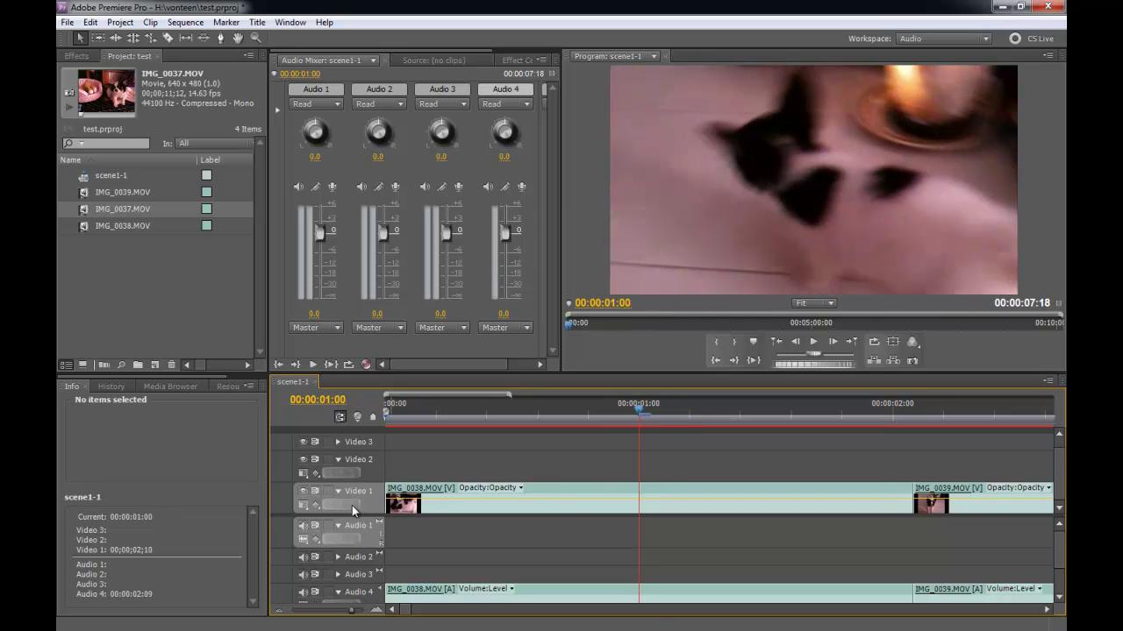
pyautogui.click(565, 510)
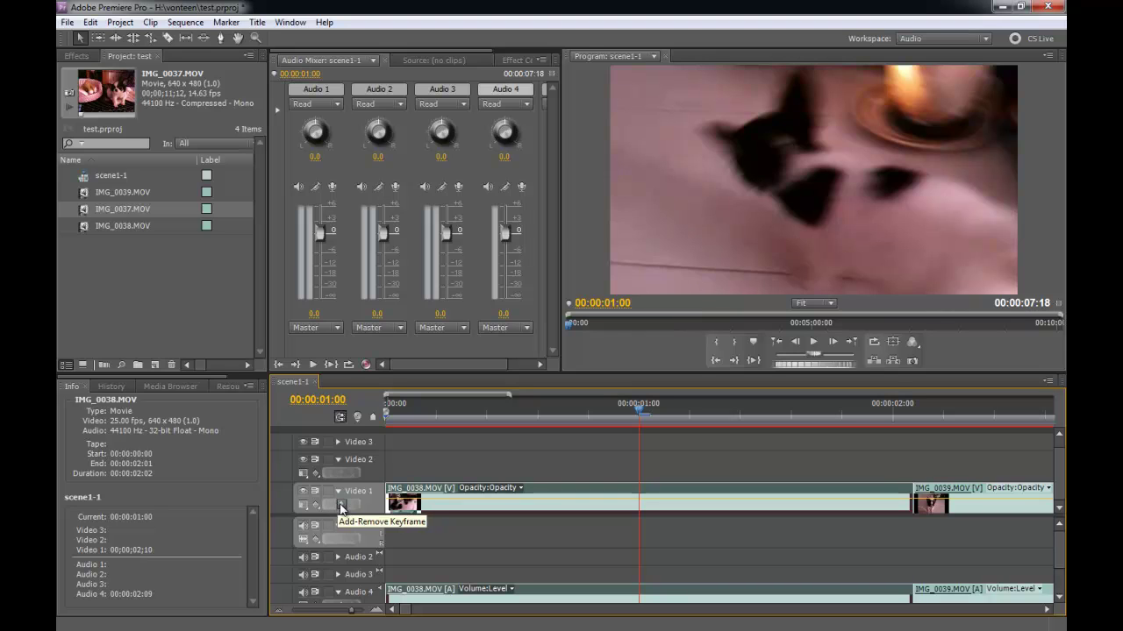
# Add IMG_0038 opacity keyframes at 1 second and 00:00:00:00, pulling the start one to 0
pyautogui.click(340, 507)
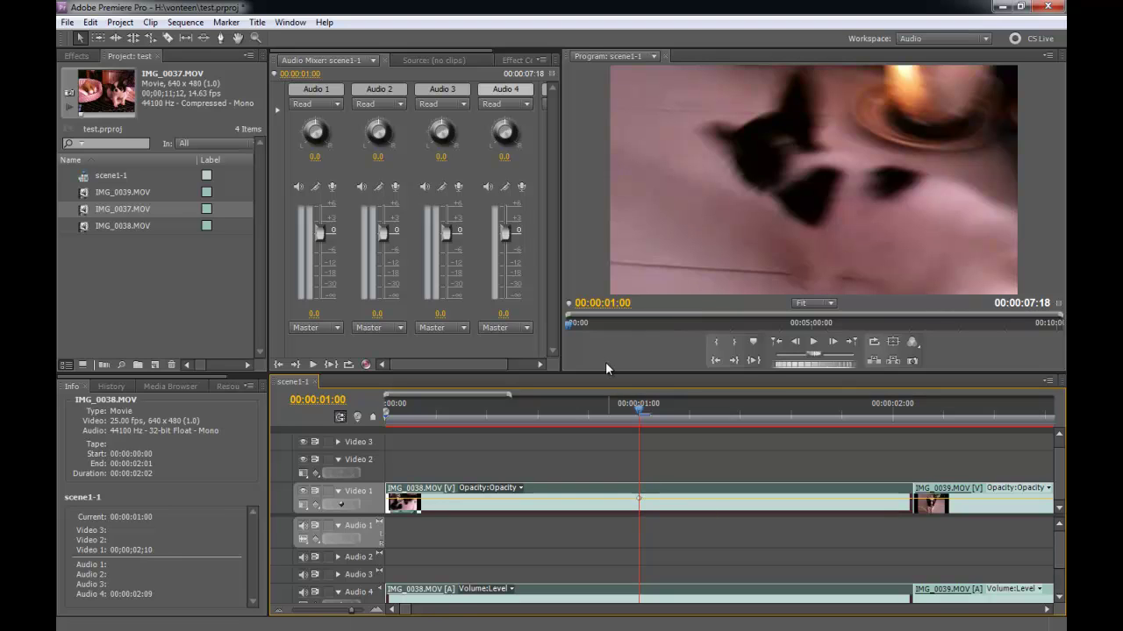
pyautogui.moveTo(637, 409); pyautogui.dragTo(361, 415)
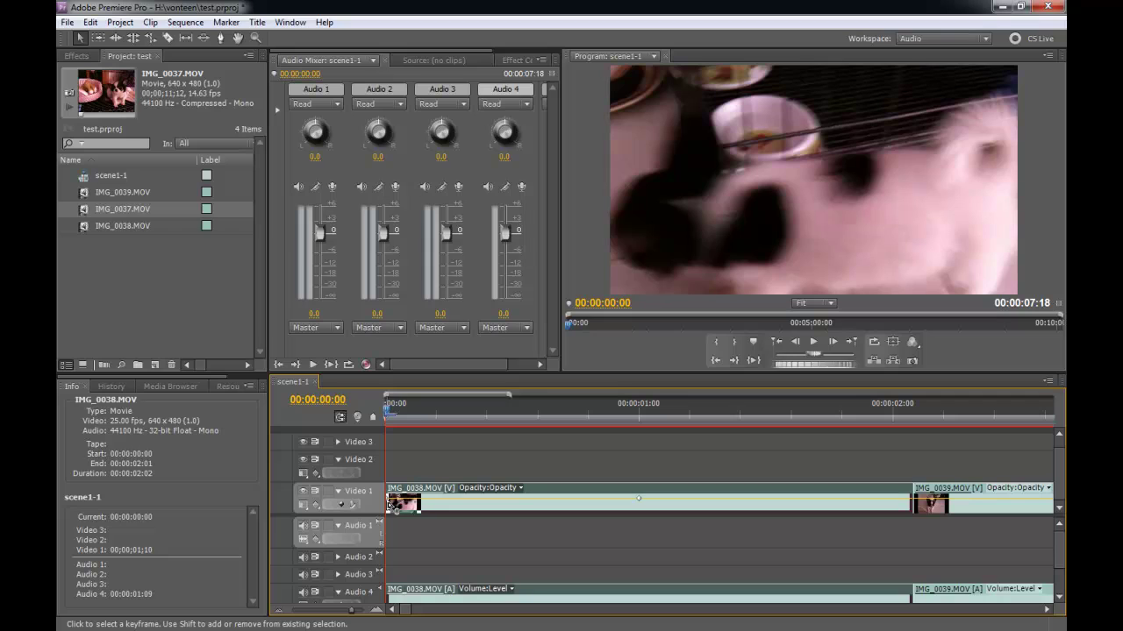
pyautogui.moveTo(391, 504)
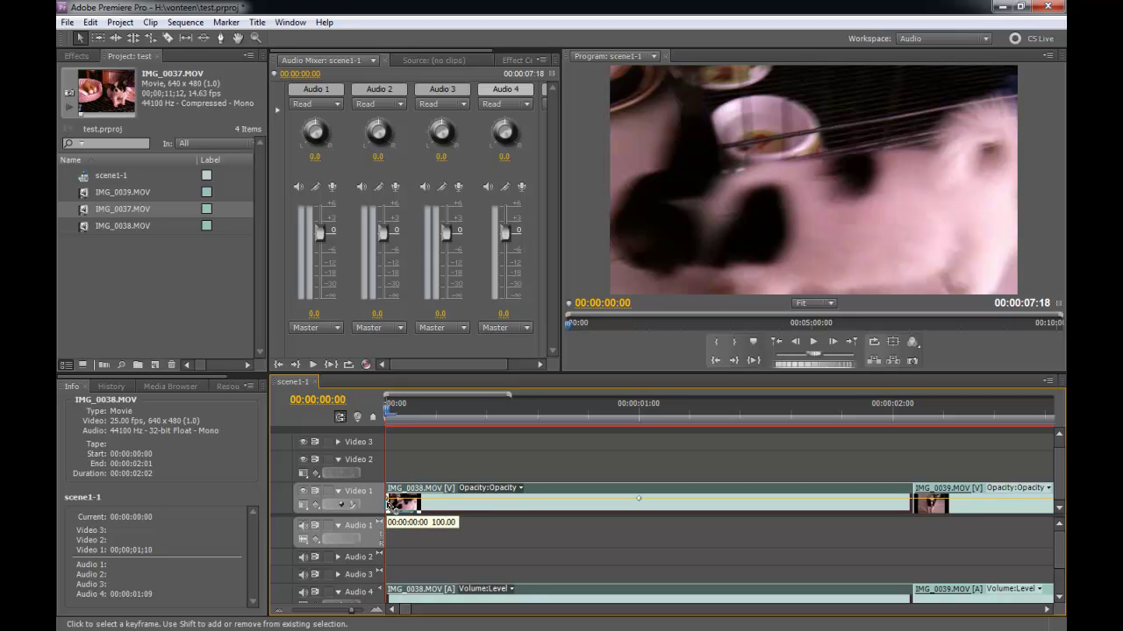
pyautogui.moveTo(388, 505); pyautogui.dragTo(389, 521)
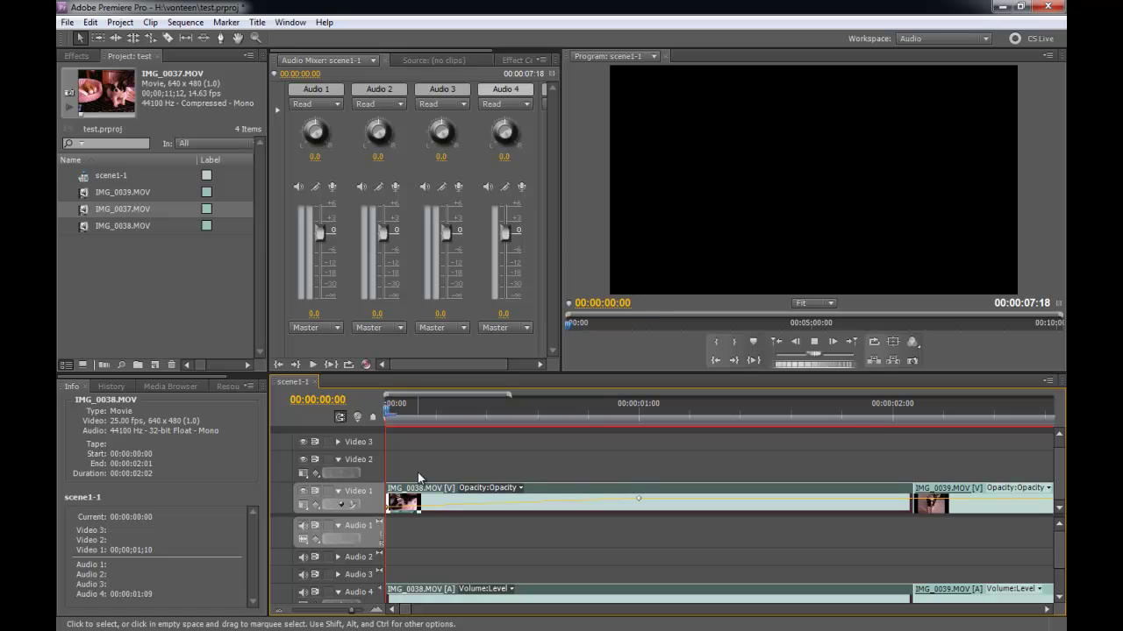
# Preview the IMG_0038 fade-in from the sequence start
pyautogui.click(427, 462)
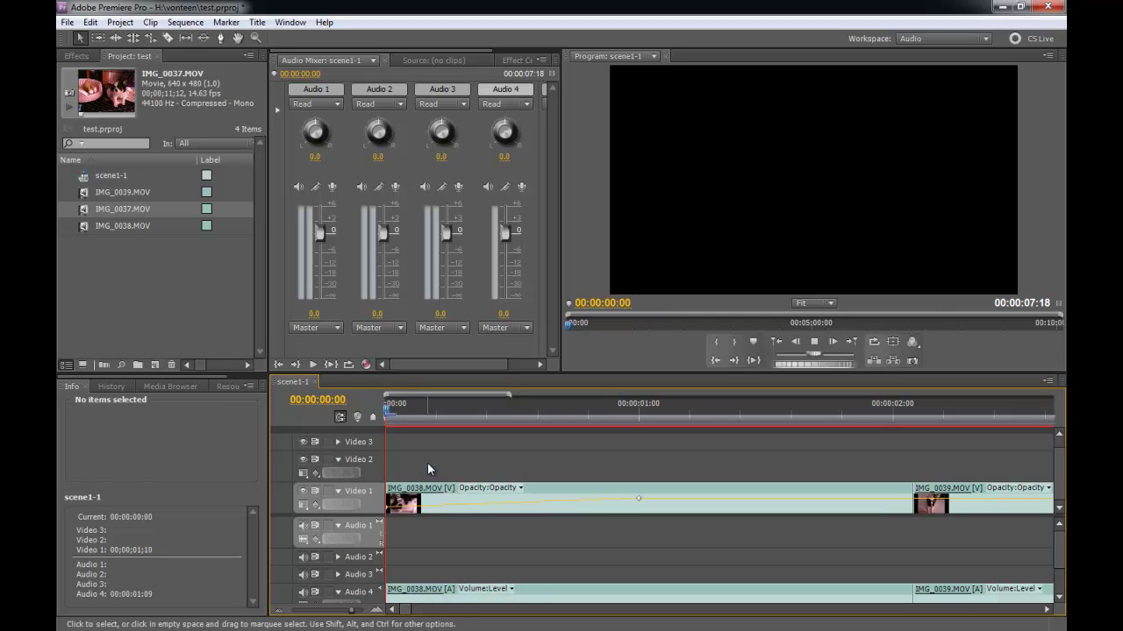
pyautogui.press('space')
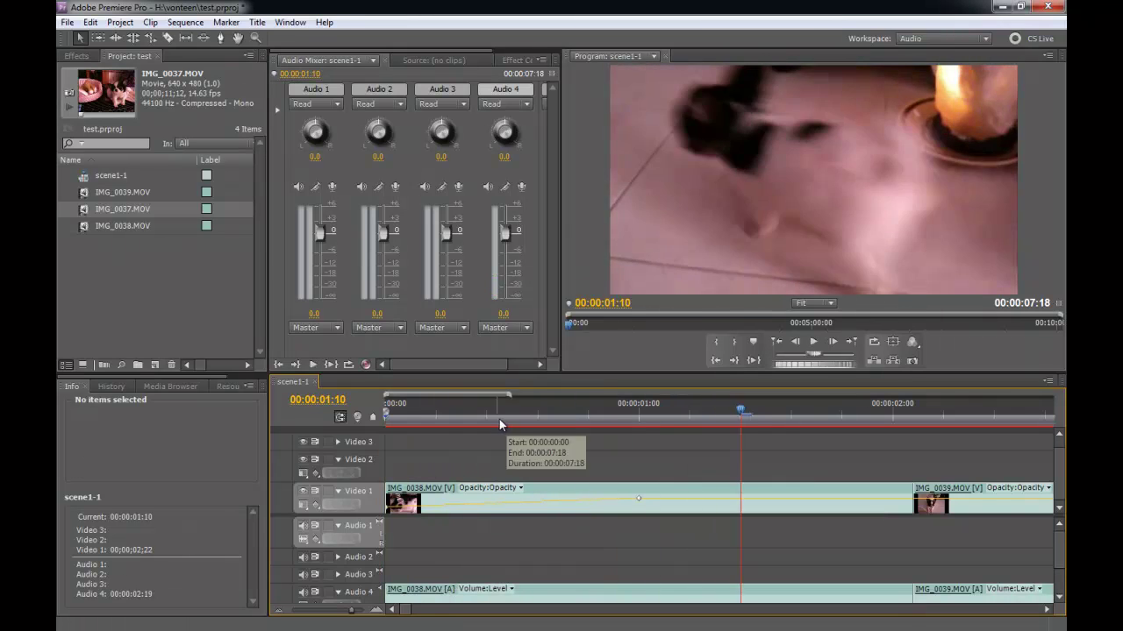
pyautogui.click(386, 419)
pyautogui.press('space')
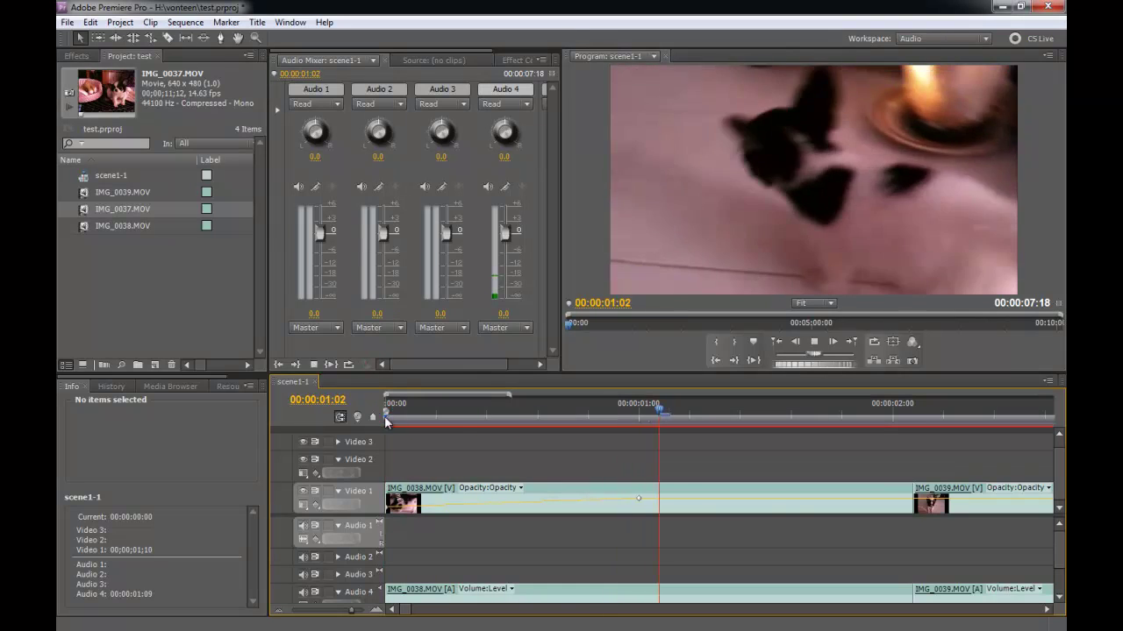
pyautogui.click(386, 420)
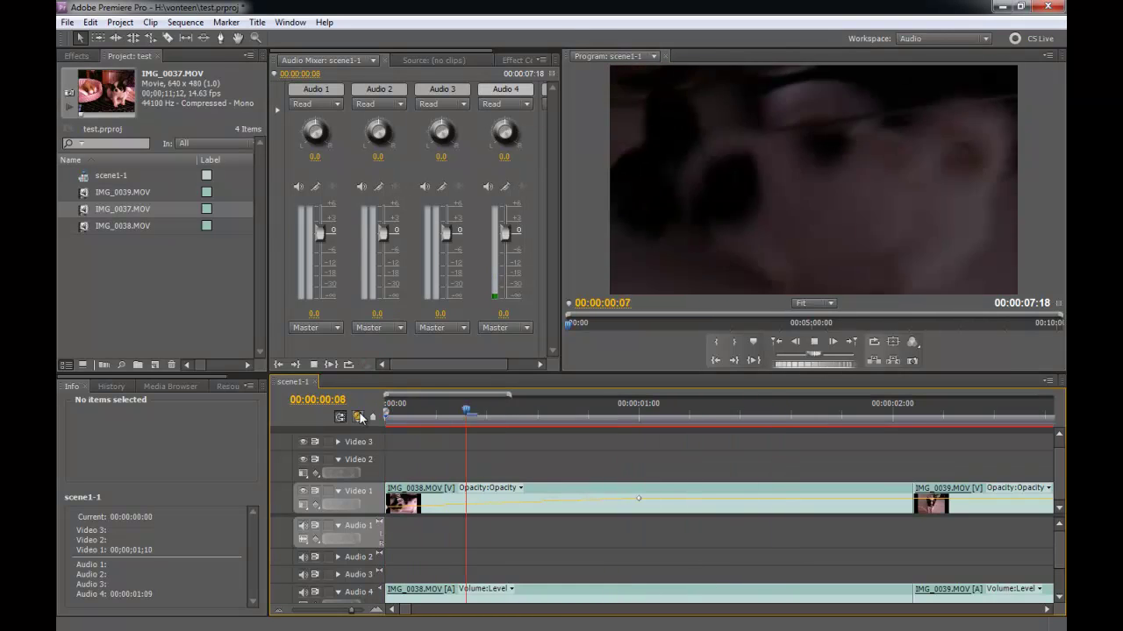
pyautogui.press('space')
pyautogui.moveTo(432, 421); pyautogui.dragTo(632, 421)
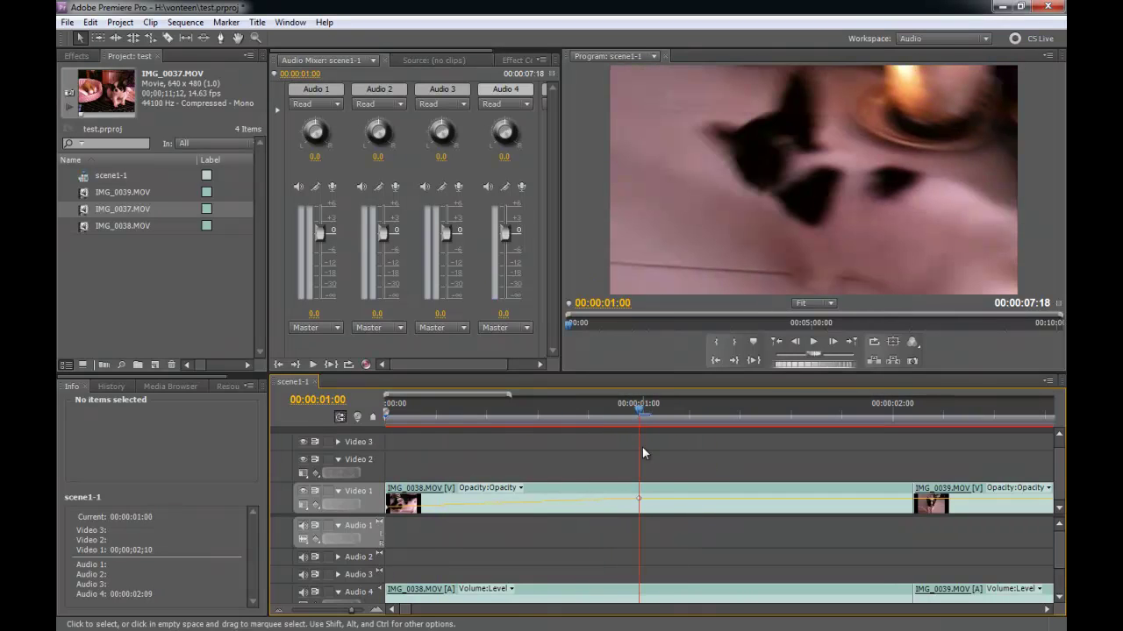
pyautogui.click(599, 417)
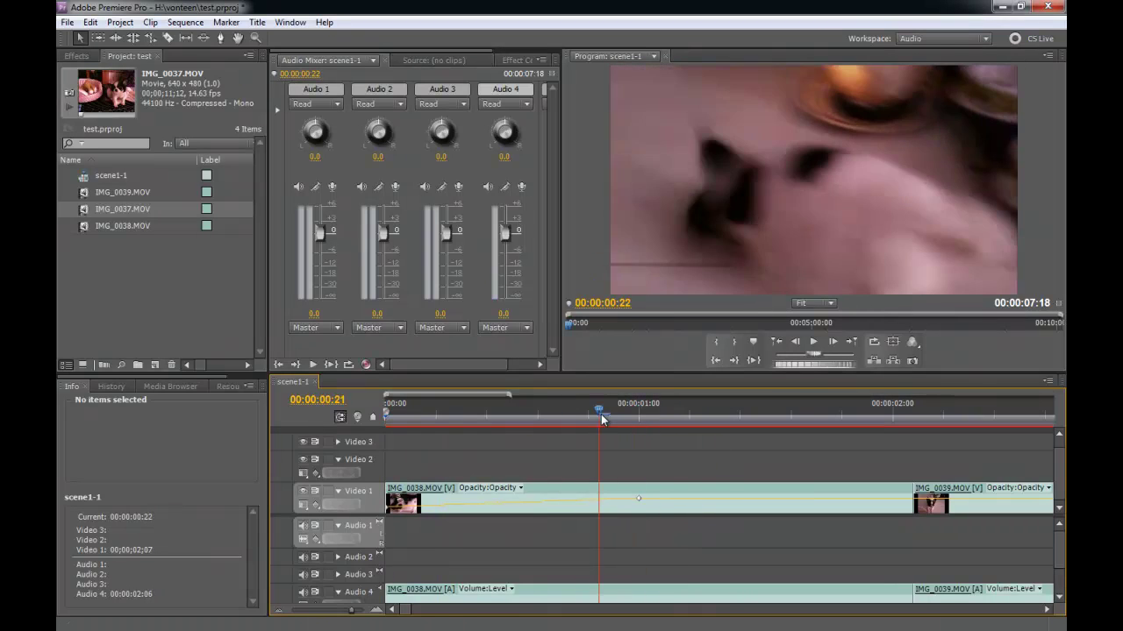
# Slide IMG_0038's 100% opacity keyframe later, to around 00:00:01:20
pyautogui.click(646, 498)
pyautogui.moveTo(649, 499); pyautogui.dragTo(835, 498)
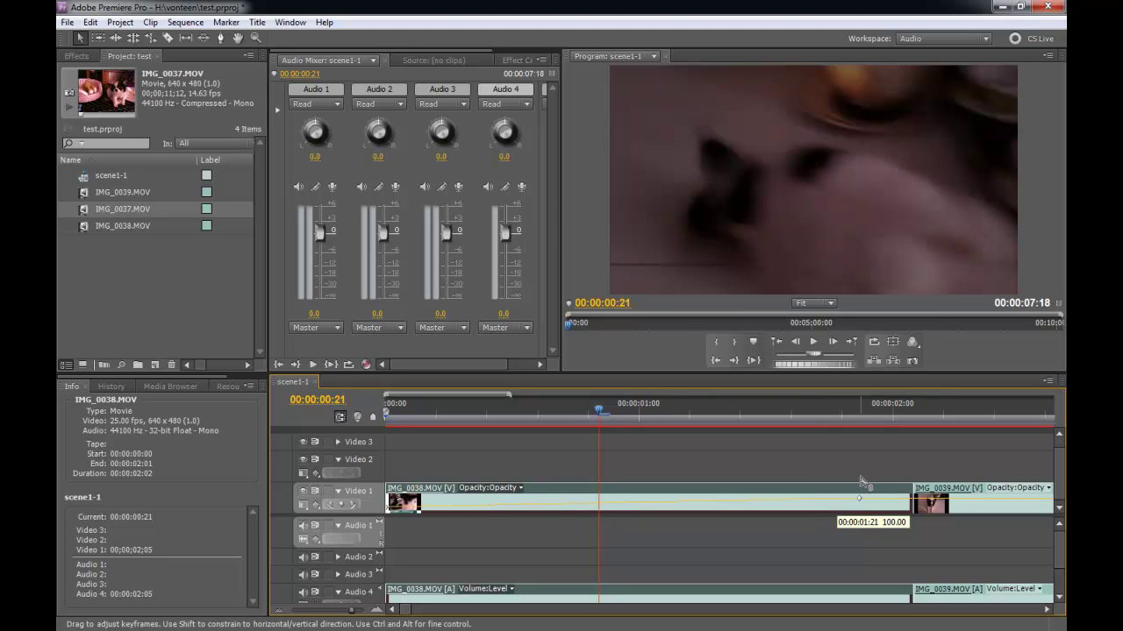
pyautogui.moveTo(860, 478); pyautogui.dragTo(847, 506)
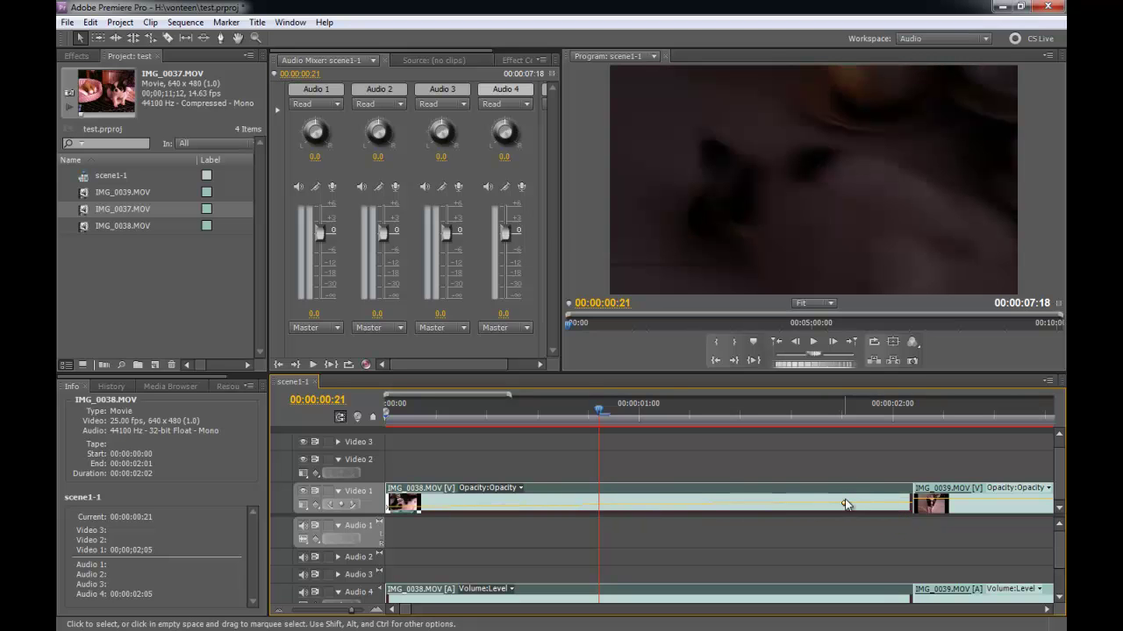
pyautogui.moveTo(776, 419)
pyautogui.mouseDown()
pyautogui.moveTo(889, 432)
pyautogui.moveTo(829, 434)
pyautogui.moveTo(843, 436)
pyautogui.mouseUp()
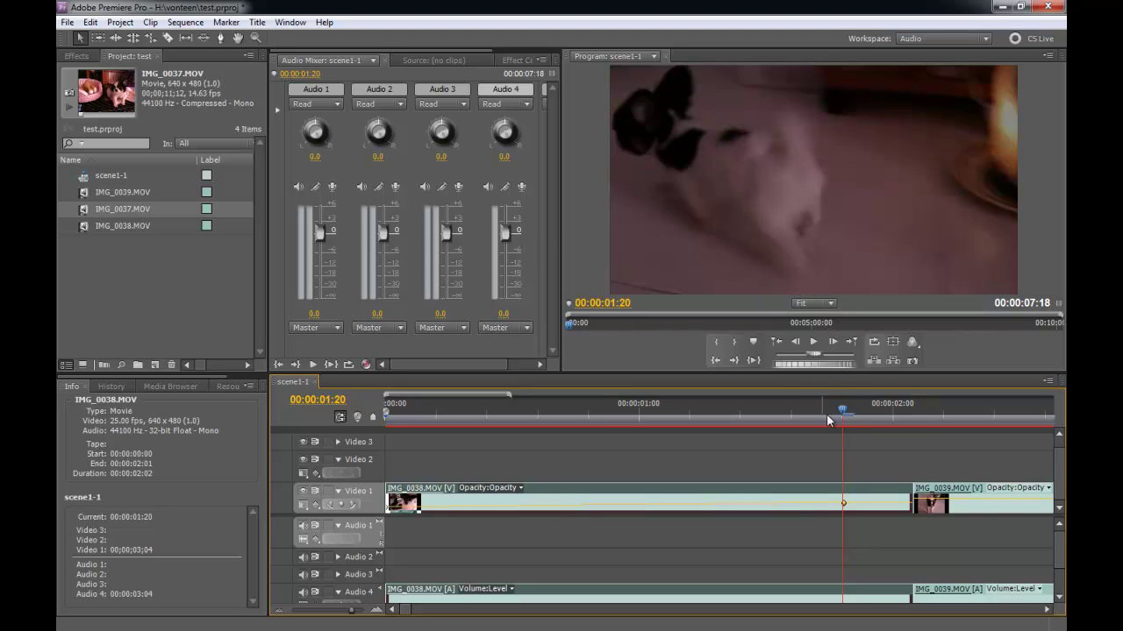
pyautogui.moveTo(845, 509); pyautogui.dragTo(845, 497)
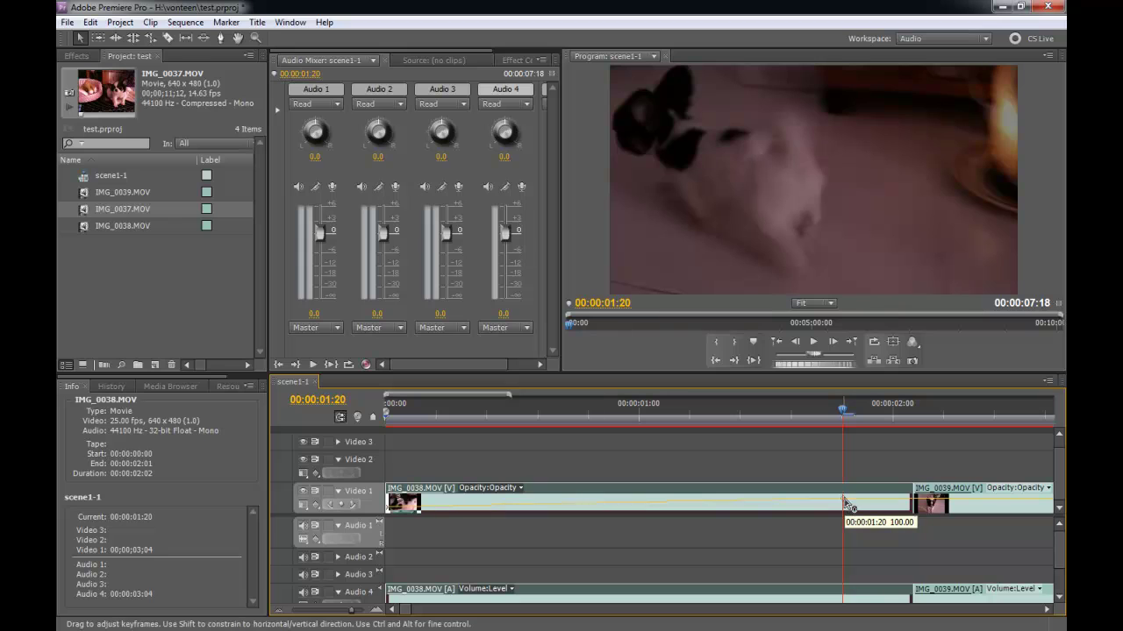
pyautogui.moveTo(710, 463); pyautogui.dragTo(773, 449)
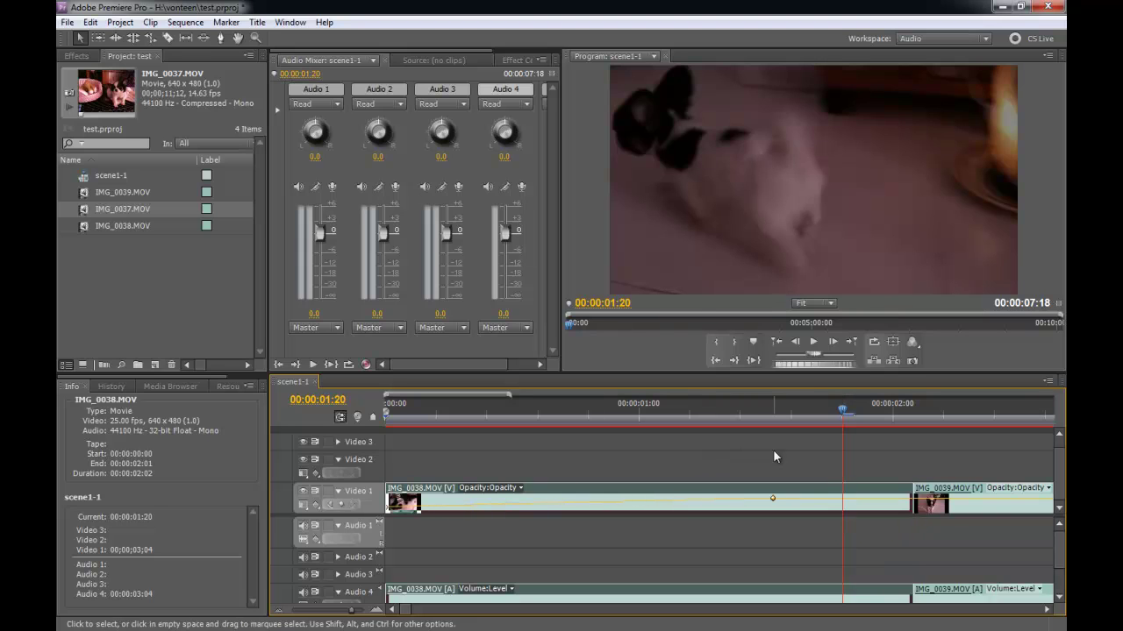
pyautogui.moveTo(664, 406); pyautogui.dragTo(386, 406)
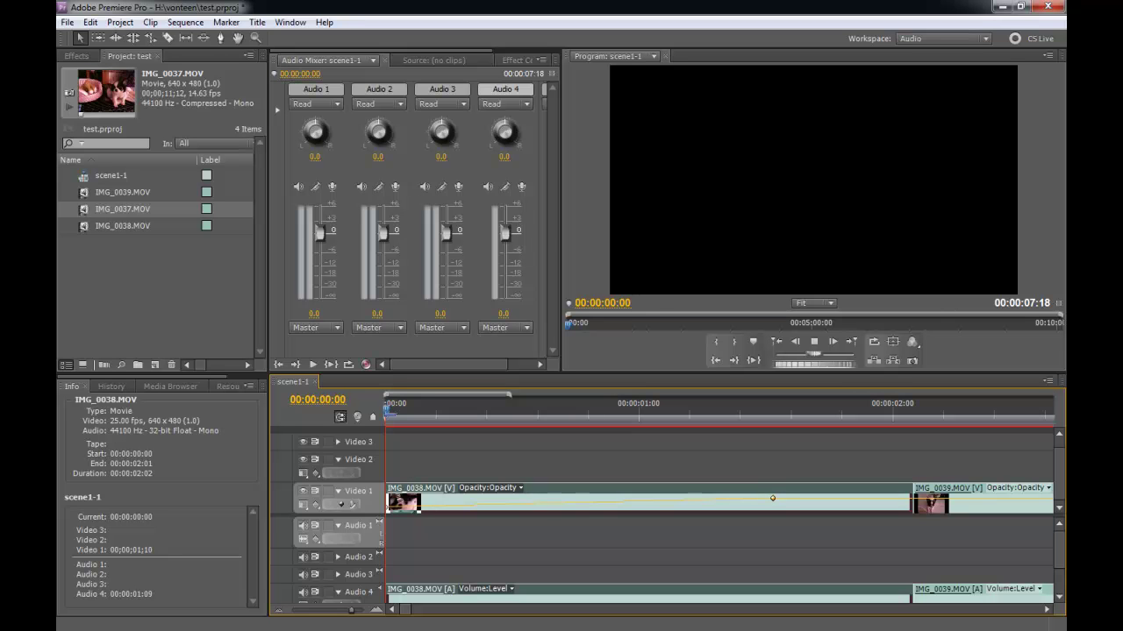
# Add a full-opacity keyframe on IMG_0037 at 00:00:07:00
pyautogui.press('space')
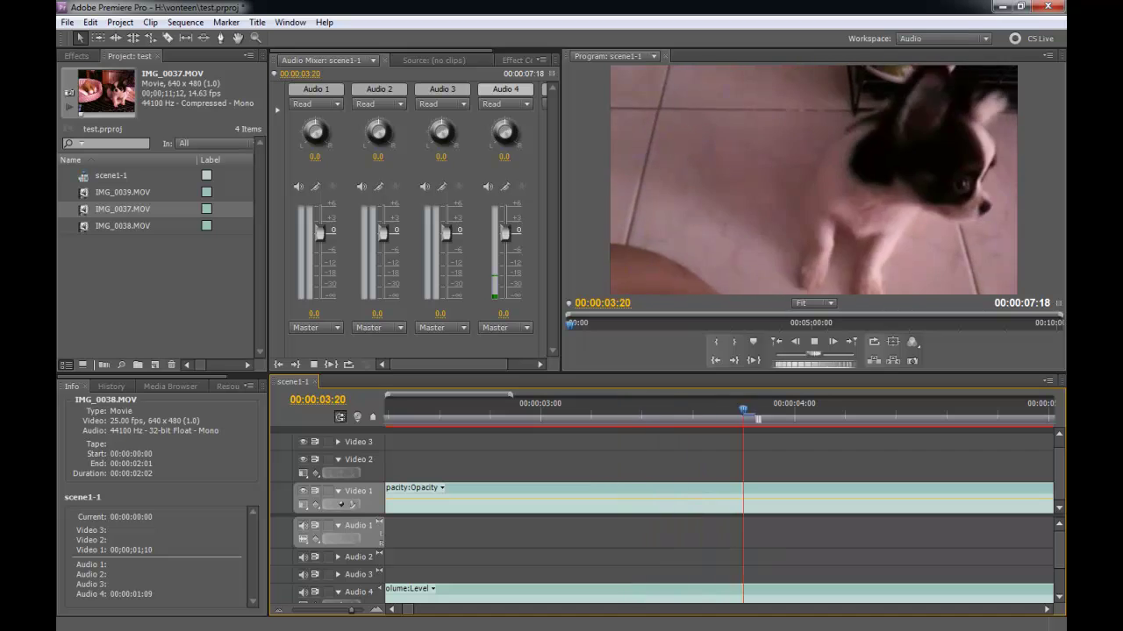
pyautogui.click(280, 612)
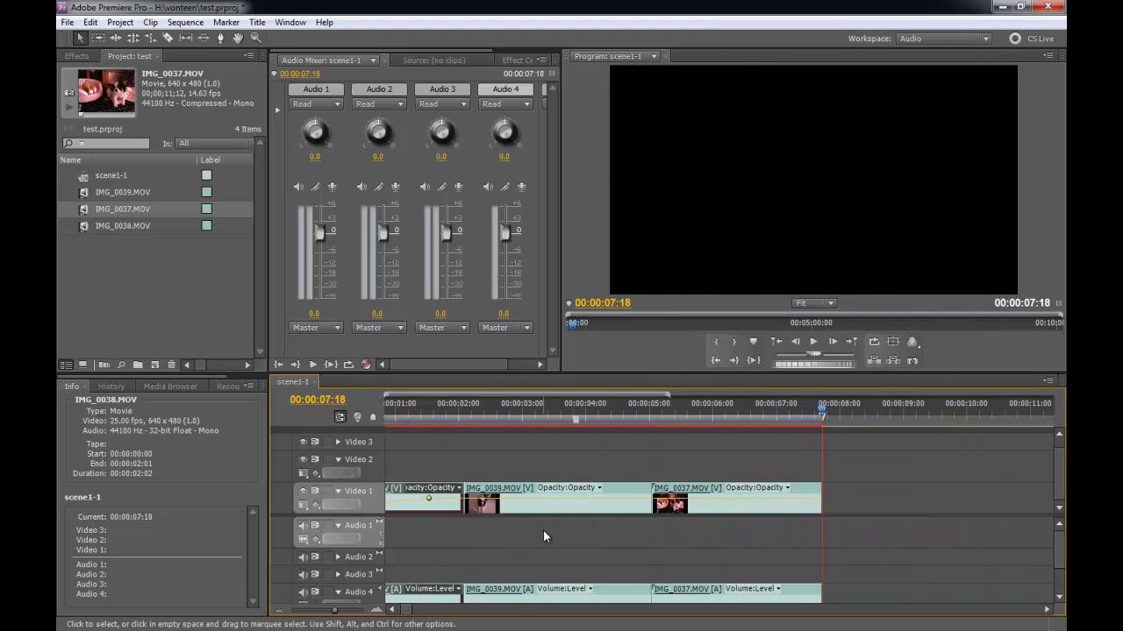
pyautogui.moveTo(390, 405)
pyautogui.mouseDown()
pyautogui.moveTo(795, 402)
pyautogui.moveTo(788, 412)
pyautogui.mouseUp()
pyautogui.click(758, 511)
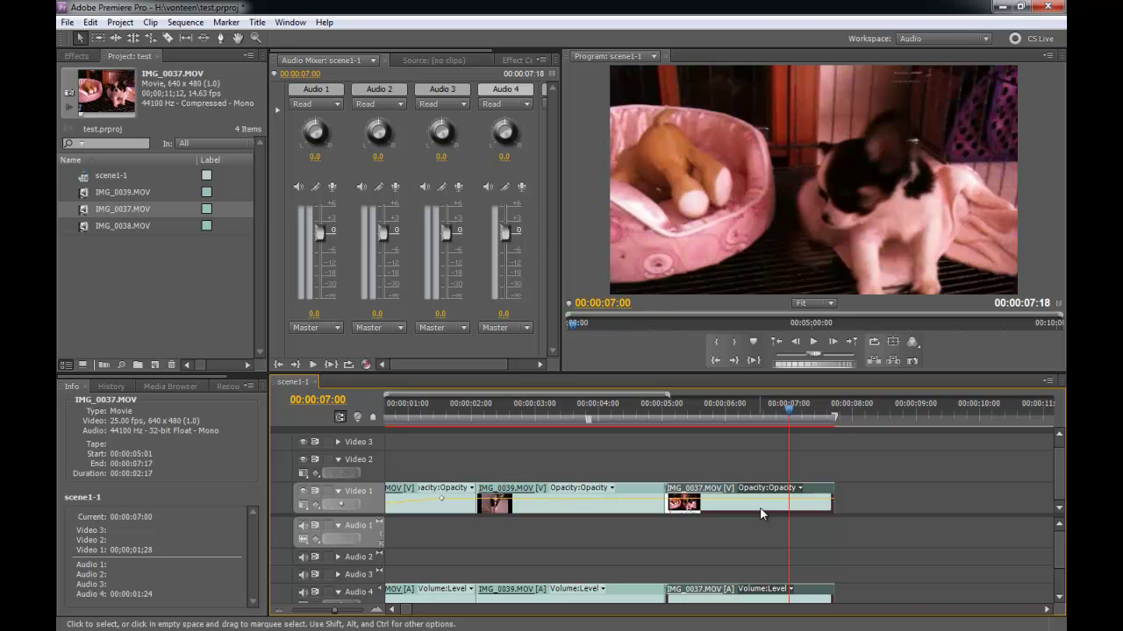
pyautogui.click(341, 506)
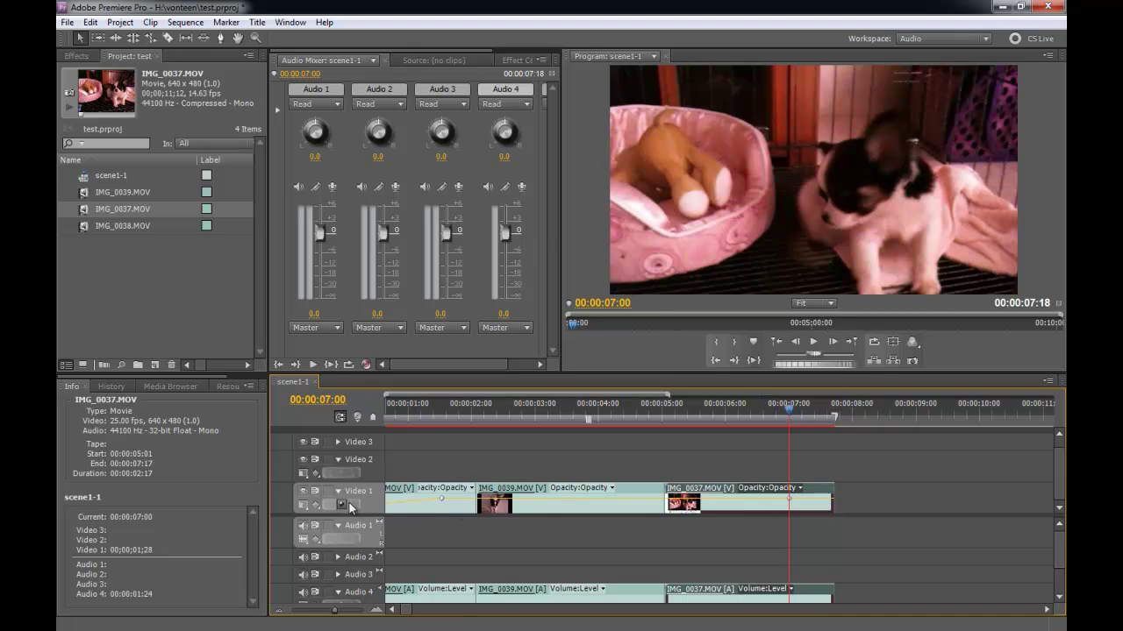
# Add an end keyframe at 00:00:07:18, drag it to 0 opacity, and preview the fade-out
pyautogui.click(812, 415)
pyautogui.moveTo(830, 414)
pyautogui.mouseDown()
pyautogui.moveTo(810, 412)
pyautogui.moveTo(821, 410)
pyautogui.mouseUp()
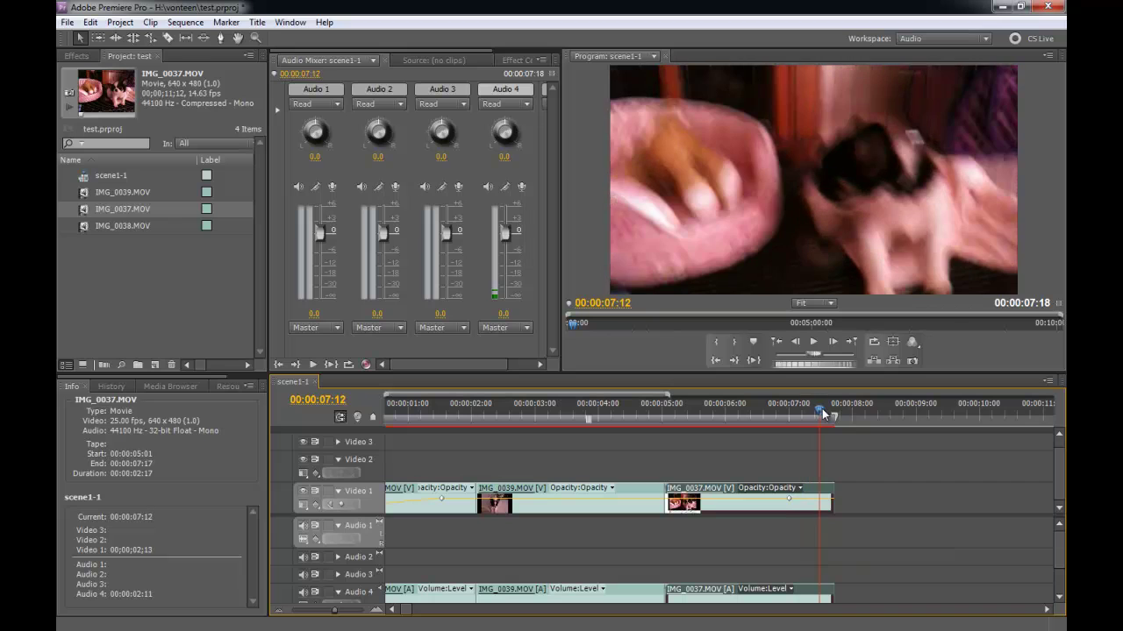
pyautogui.click(341, 505)
pyautogui.moveTo(817, 500)
pyautogui.mouseDown()
pyautogui.moveTo(820, 554)
pyautogui.moveTo(849, 563)
pyautogui.moveTo(959, 534)
pyautogui.mouseUp()
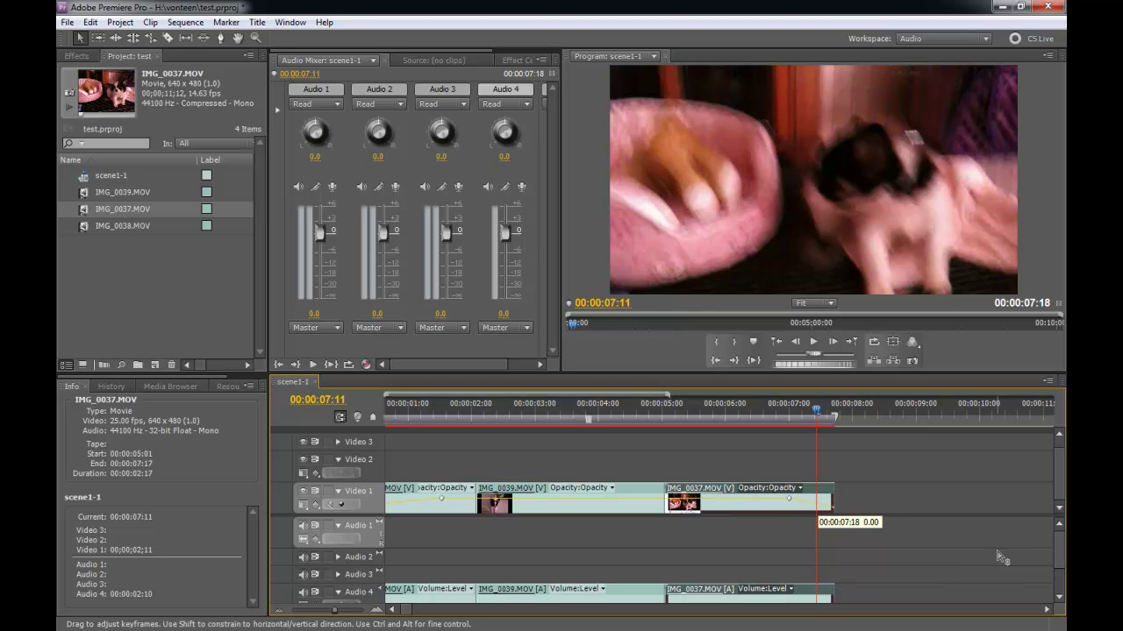
pyautogui.moveTo(959, 533); pyautogui.dragTo(891, 521)
pyautogui.click(801, 405)
pyautogui.click(758, 402)
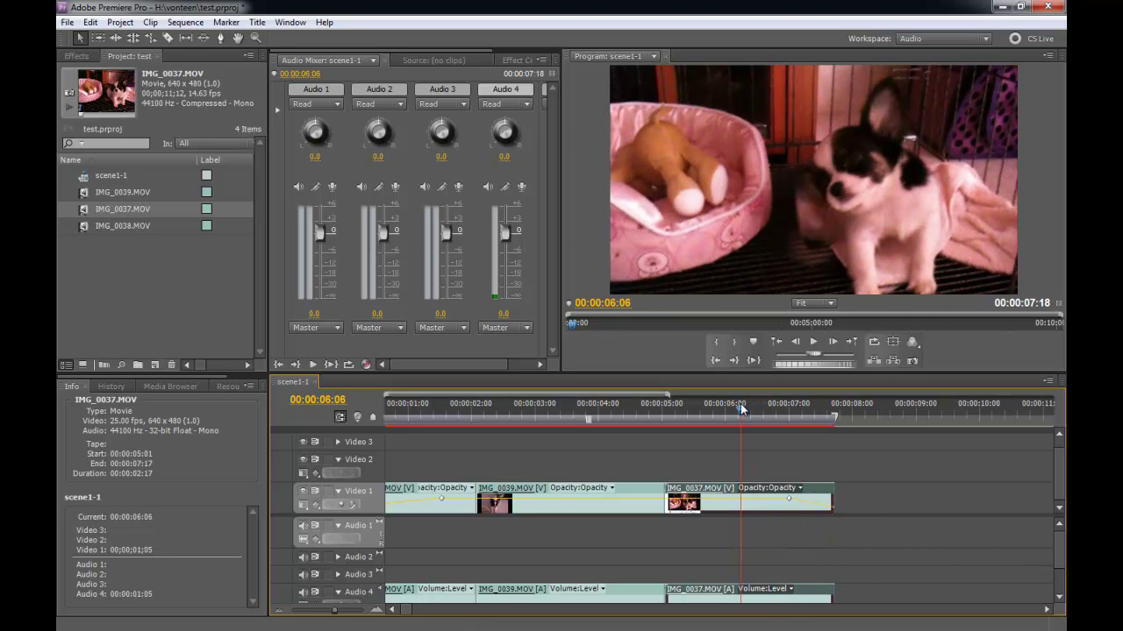
pyautogui.press('space')
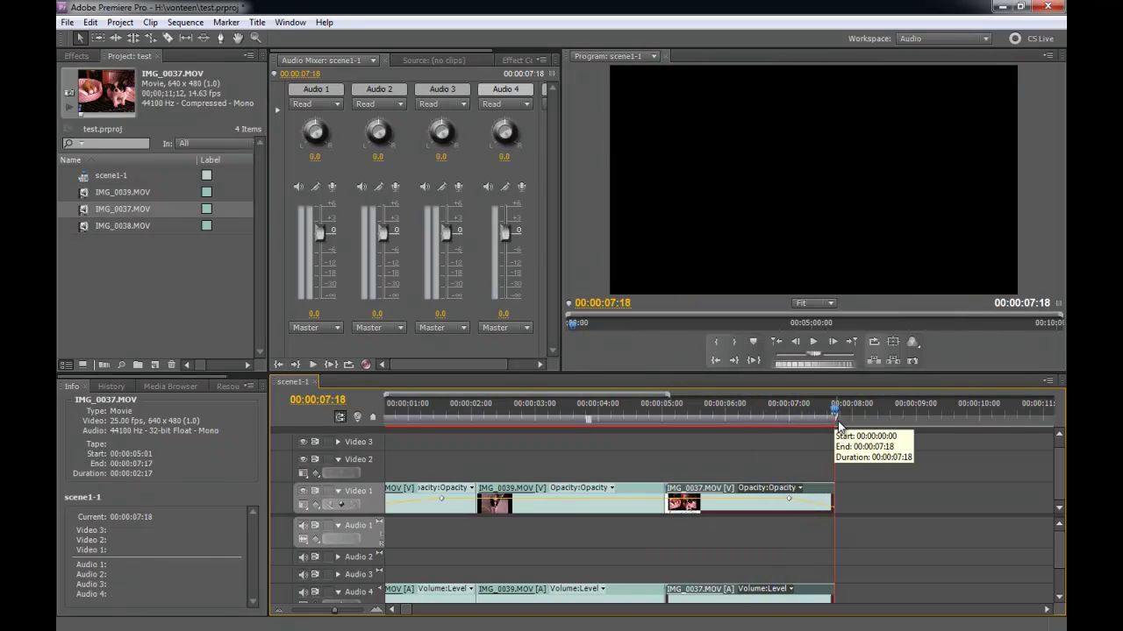
pyautogui.click(475, 406)
pyautogui.press('Home')
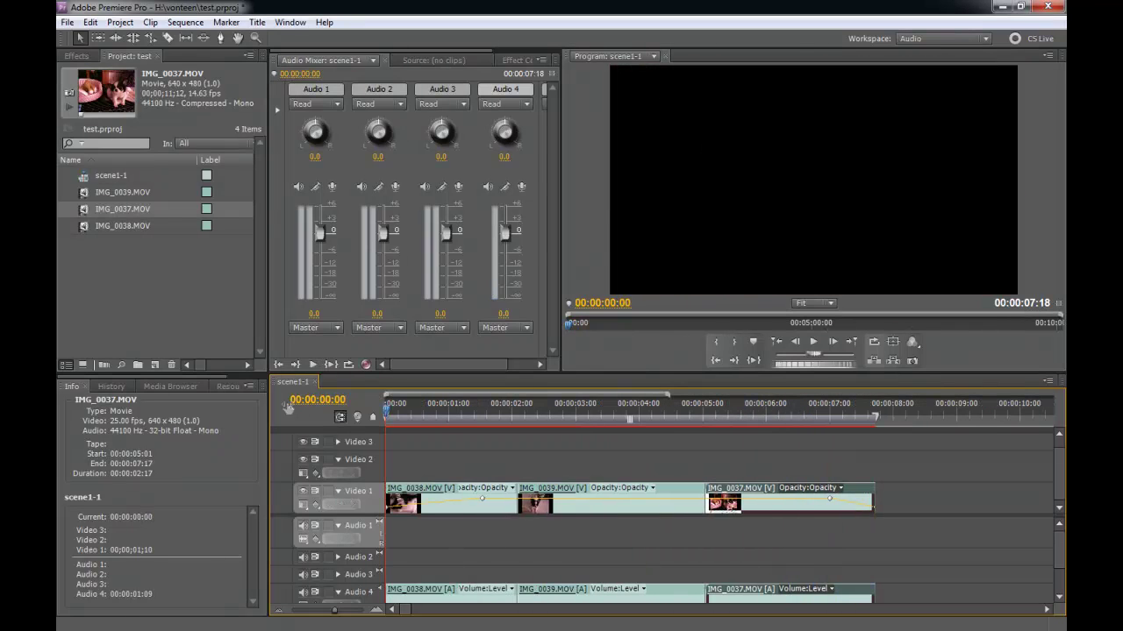
pyautogui.press('space')
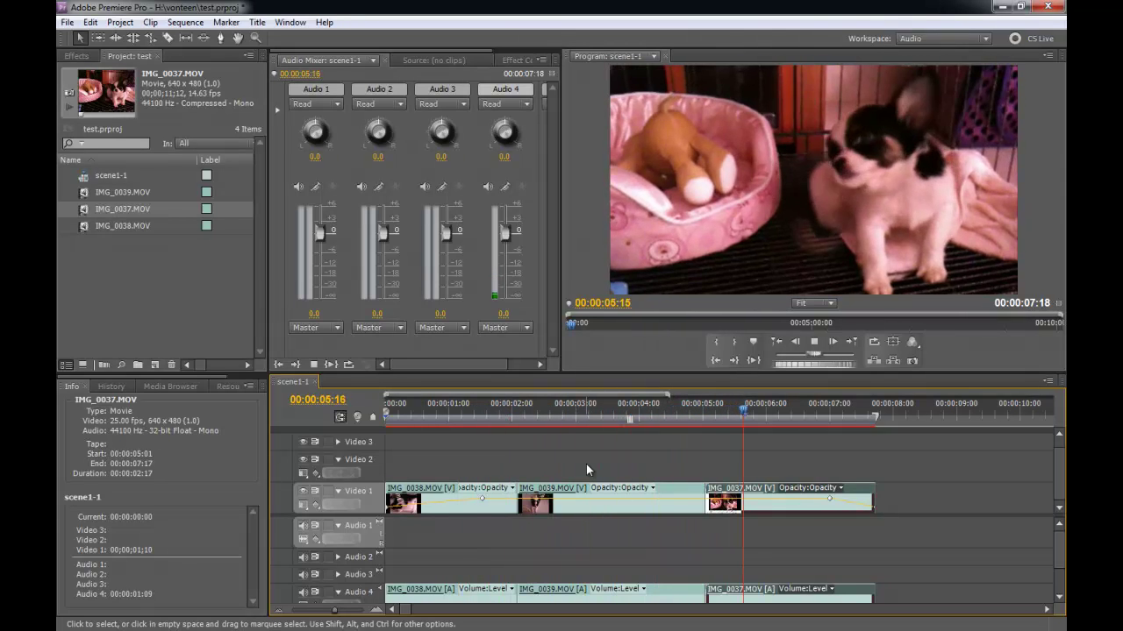
pyautogui.press('space')
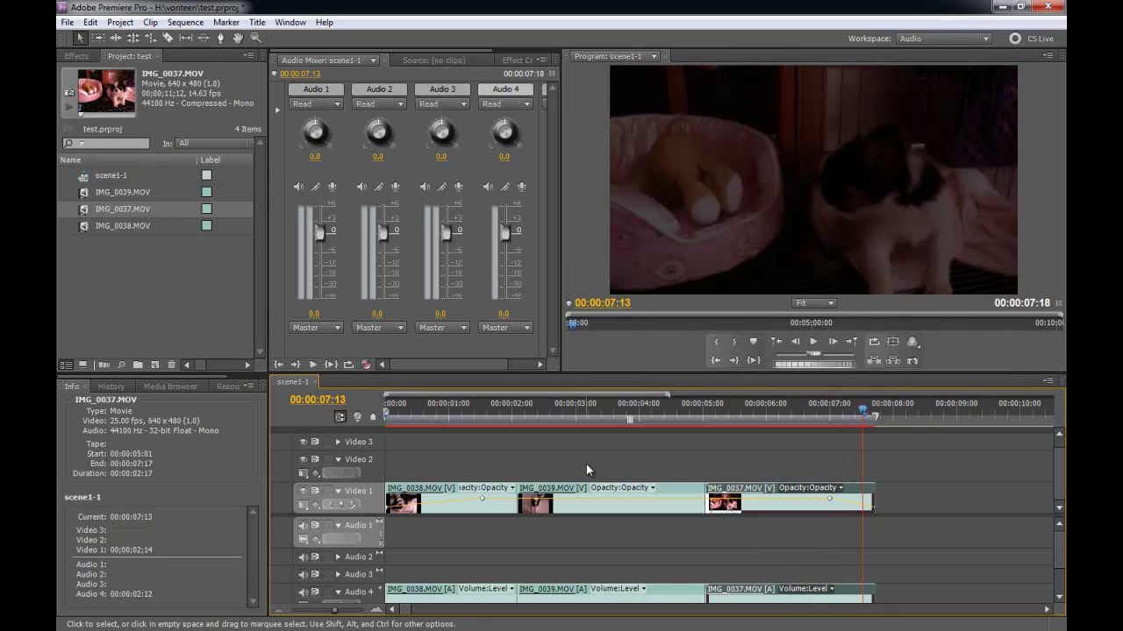
pyautogui.moveTo(506, 419); pyautogui.dragTo(459, 415)
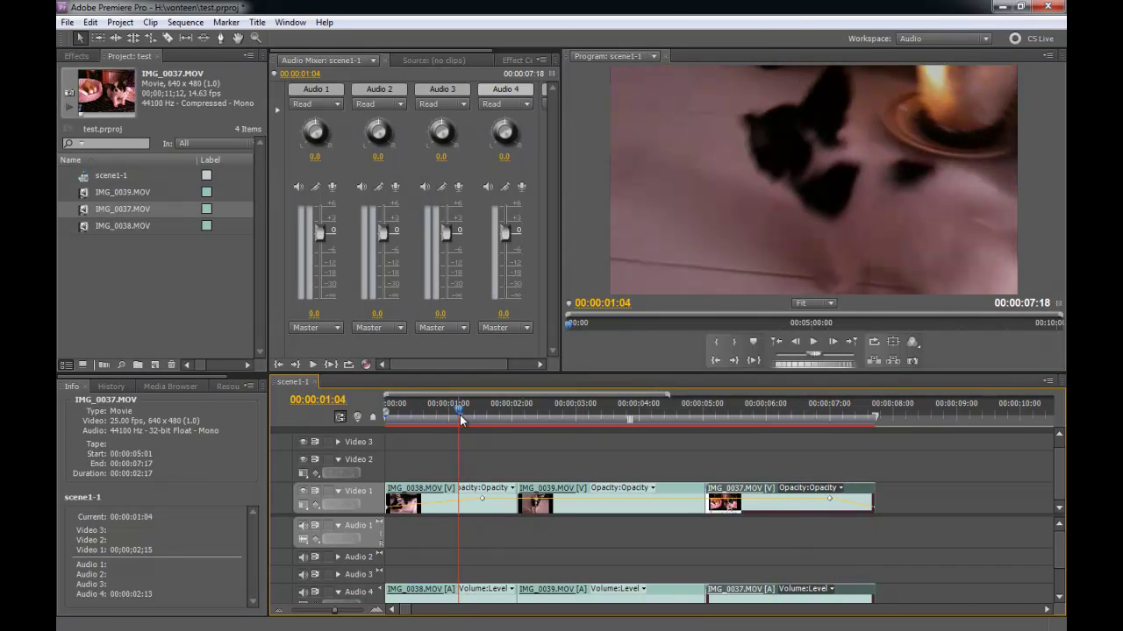